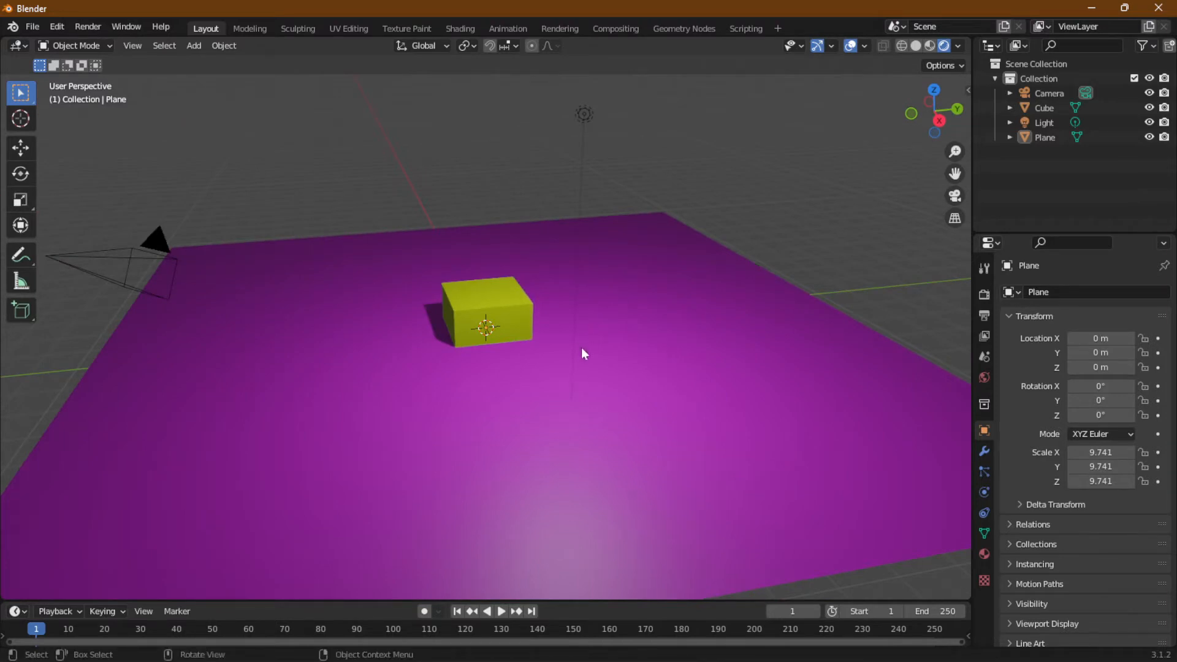
pyautogui.moveTo(582, 348); pyautogui.dragTo(729, 341, button='middle')
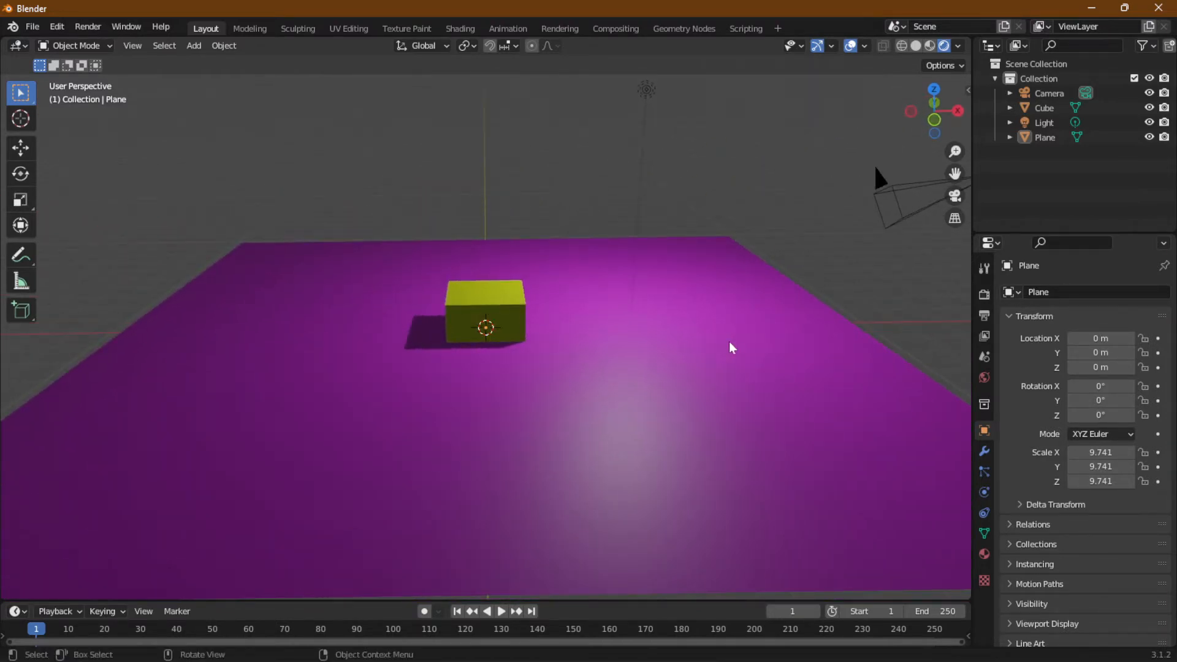
pyautogui.scroll(2, 729, 344)
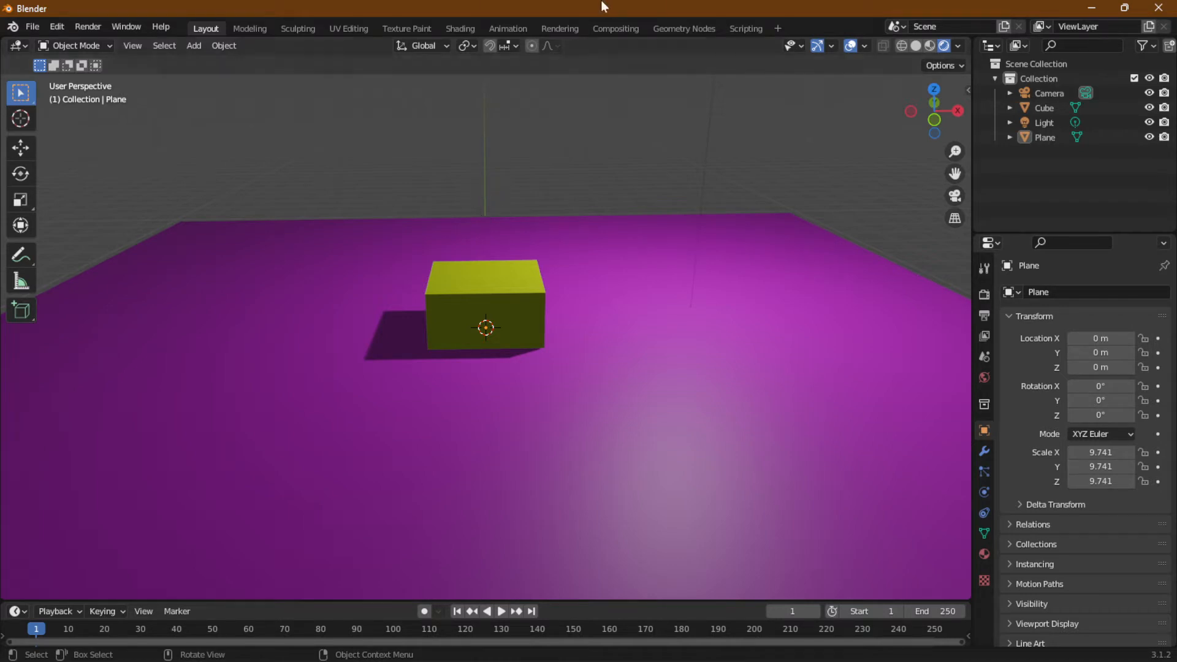
# Start a new General file and switch the viewport to rendered shading
pyautogui.click(35, 26)
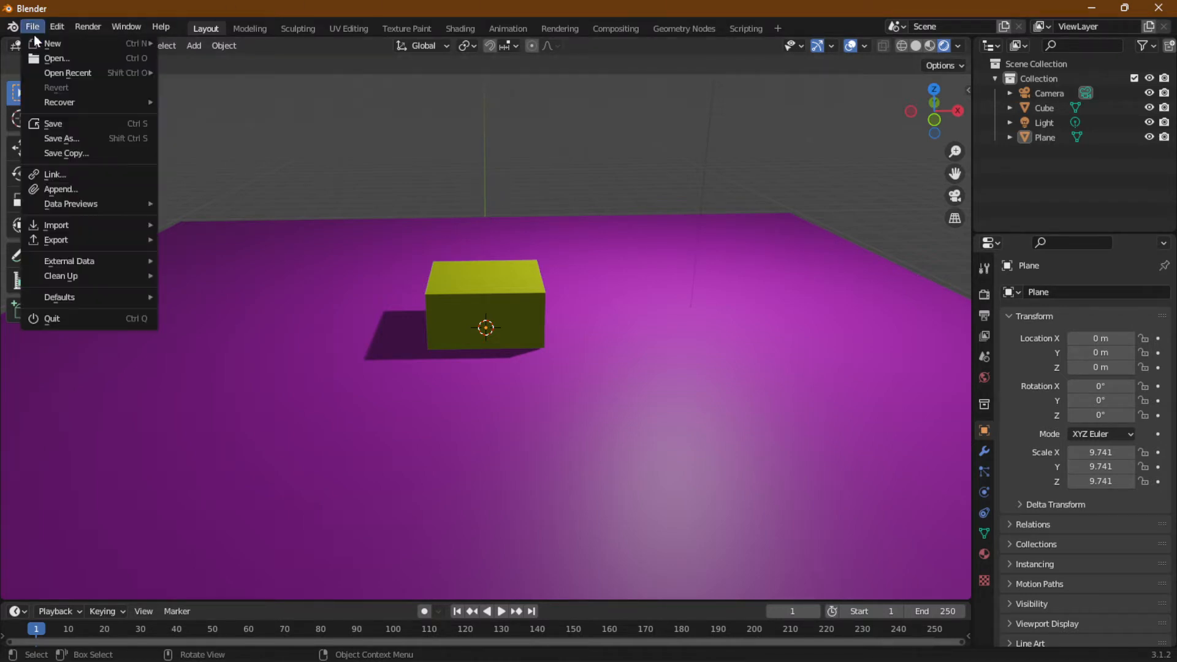
pyautogui.moveTo(71, 44)
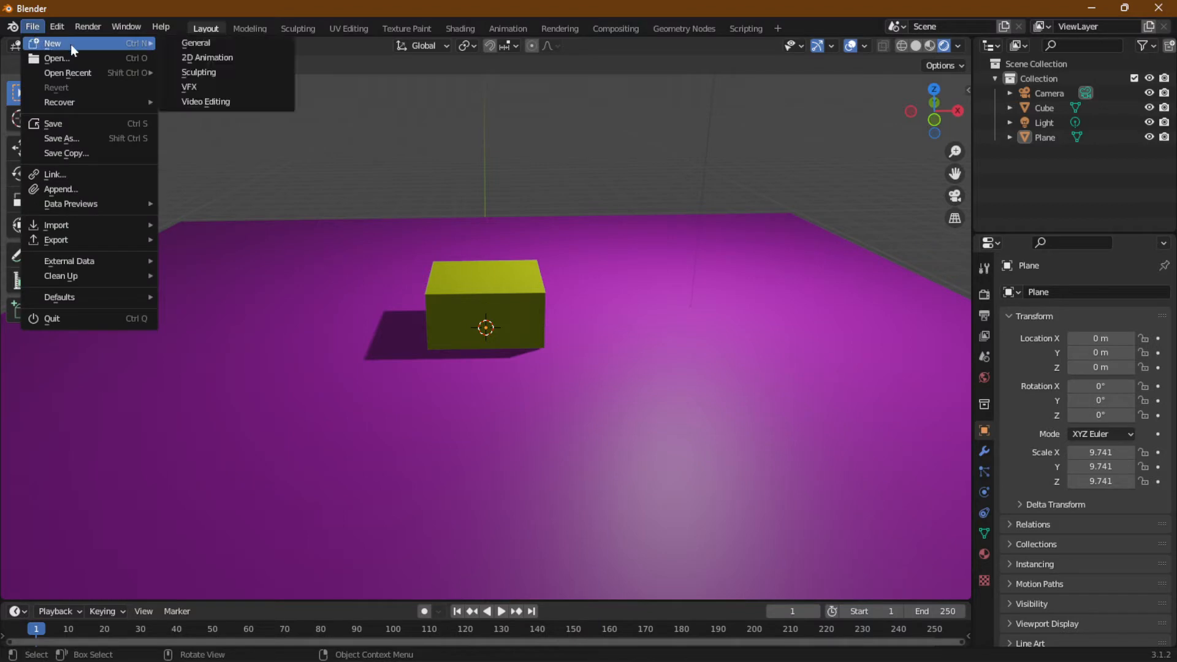
pyautogui.click(228, 44)
pyautogui.click(599, 368)
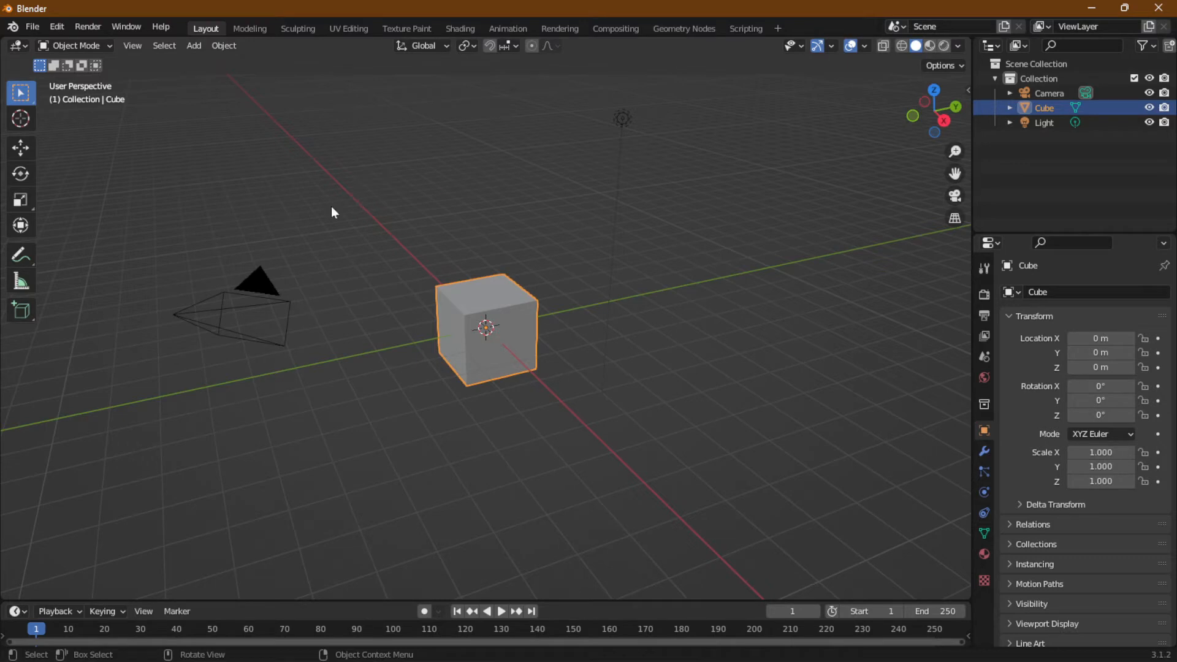
pyautogui.click(945, 46)
# Add a mesh plane at the cube's location and scale it to about 9.72 on all axes
pyautogui.click(194, 45)
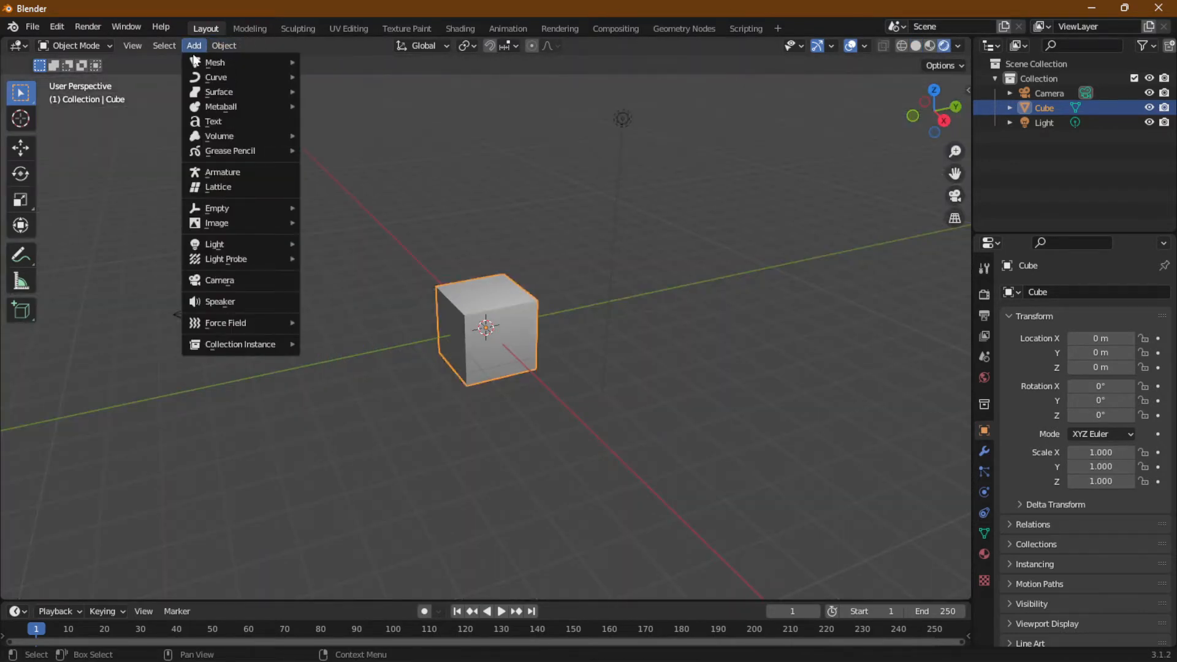
pyautogui.moveTo(245, 62)
pyautogui.click(325, 63)
pyautogui.press('s')
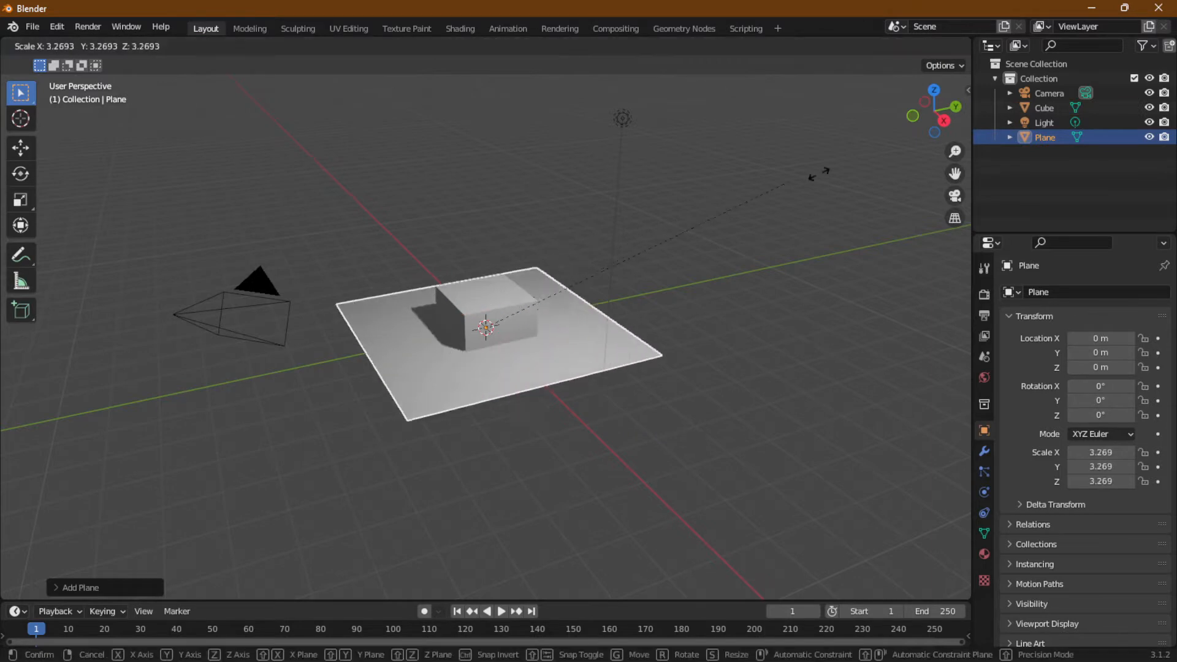
pyautogui.click(360, 469)
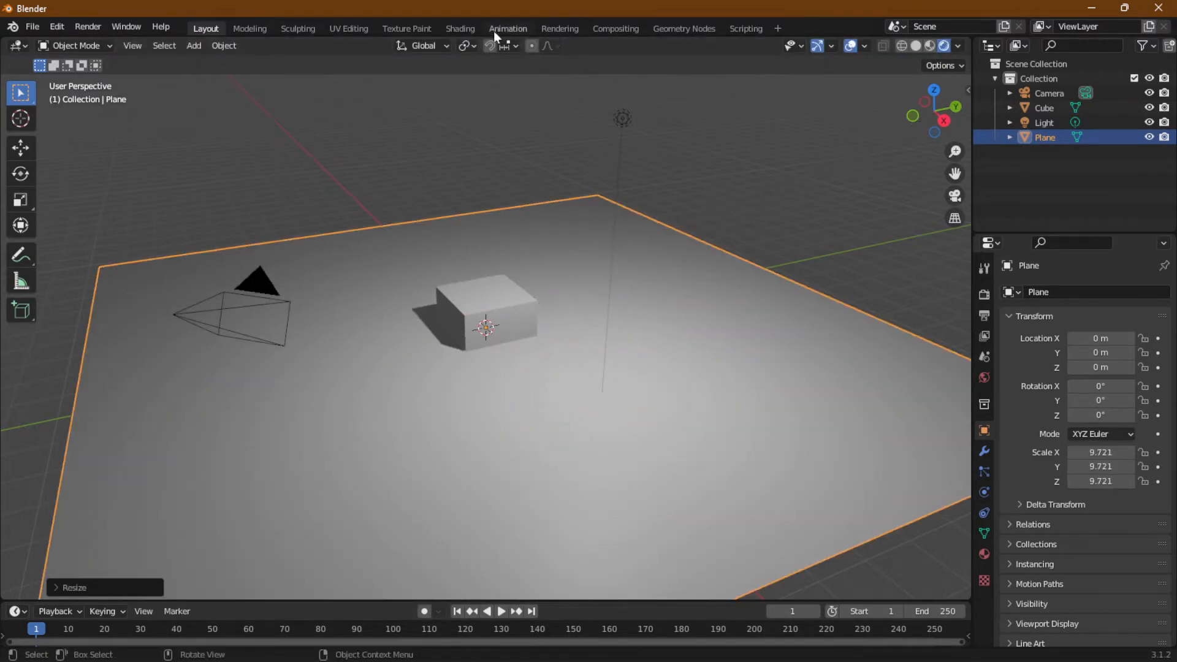
# Switch to the Shading workspace with a rendered preview and create a new material for the plane
pyautogui.click(459, 28)
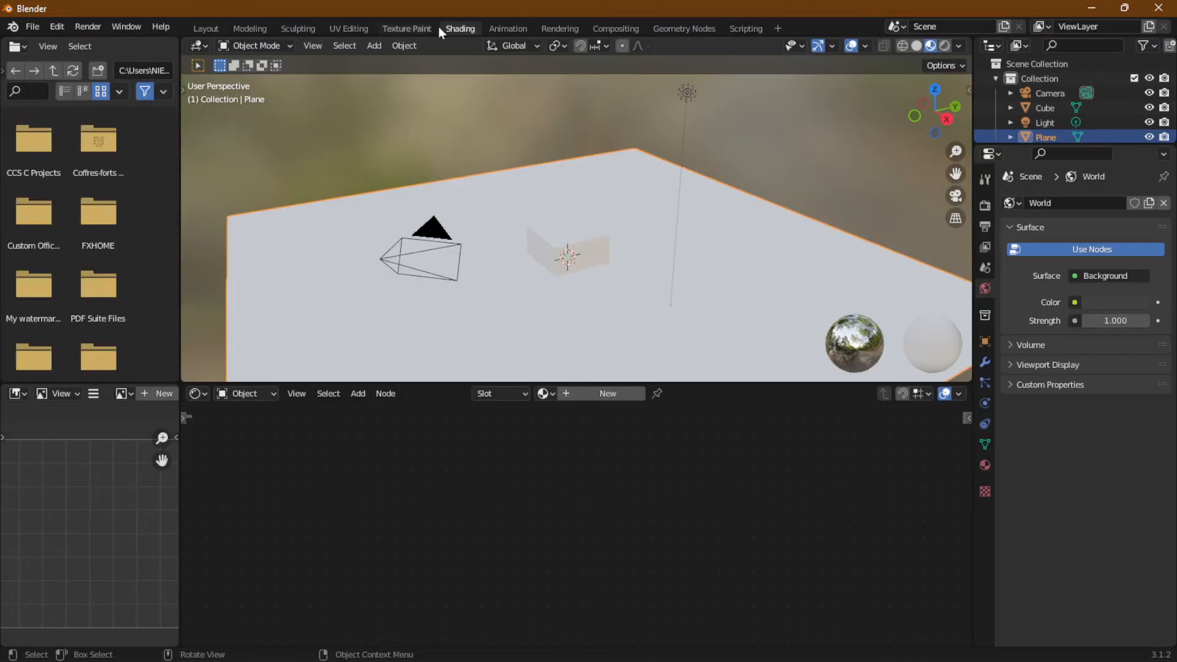
pyautogui.click(948, 46)
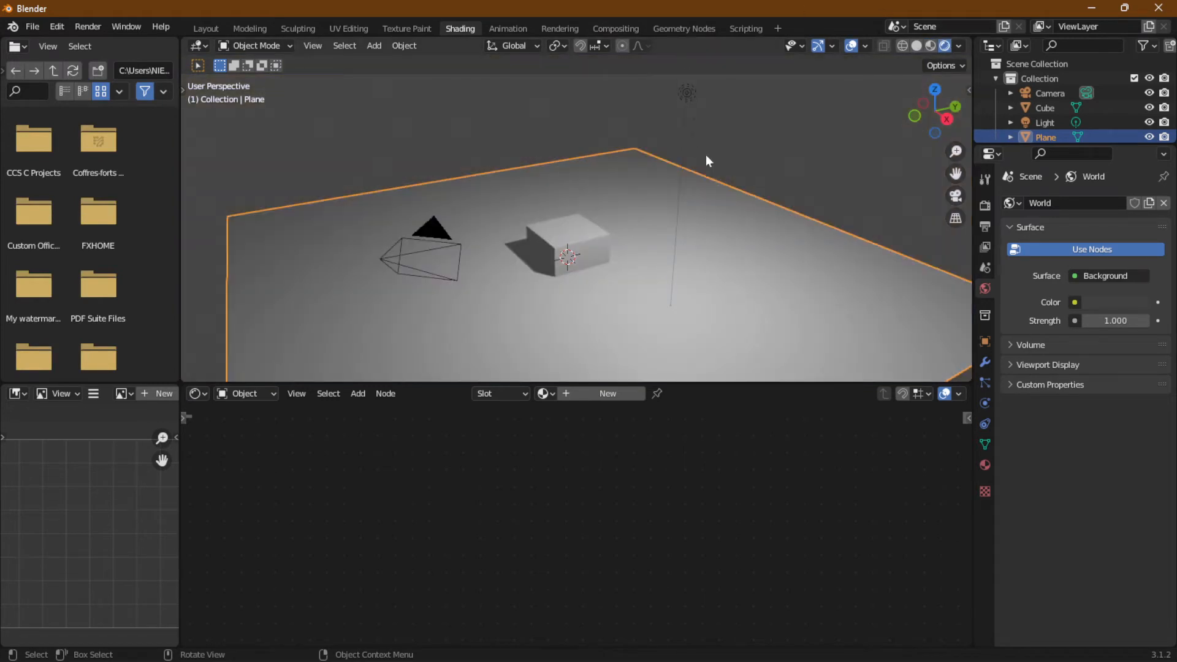
pyautogui.click(779, 181)
pyautogui.click(584, 394)
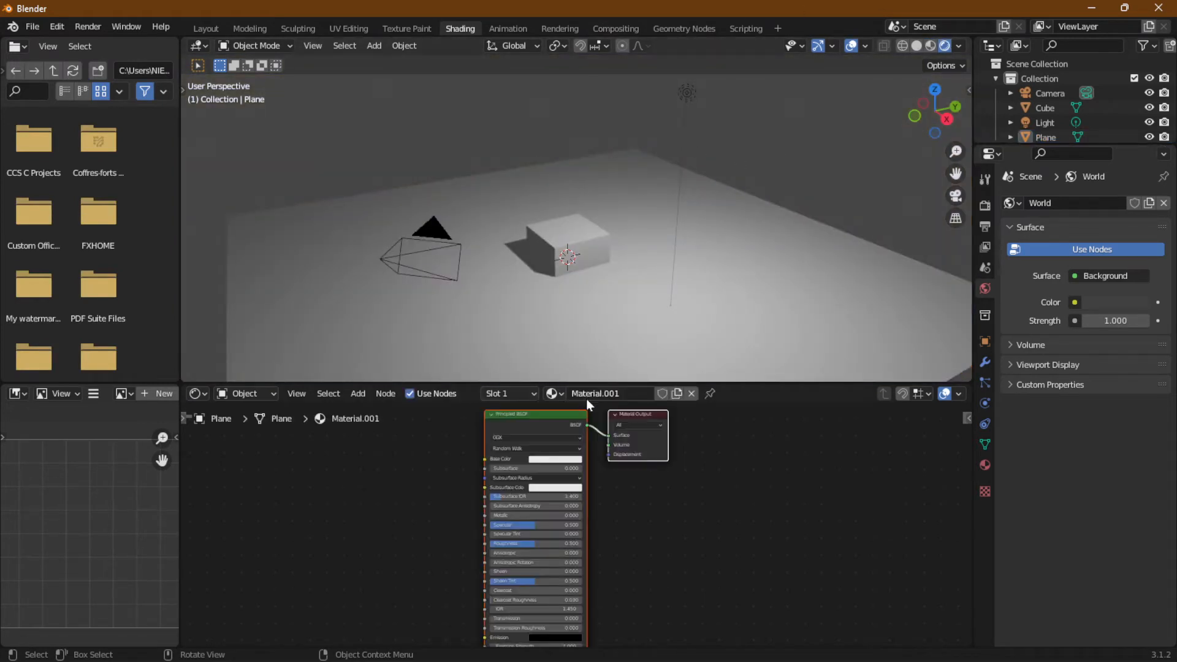
# Add a Map Range converter node to the plane's material and place it to the left of the Principled BSDF node
pyautogui.moveTo(426, 568); pyautogui.dragTo(449, 591, button='middle')
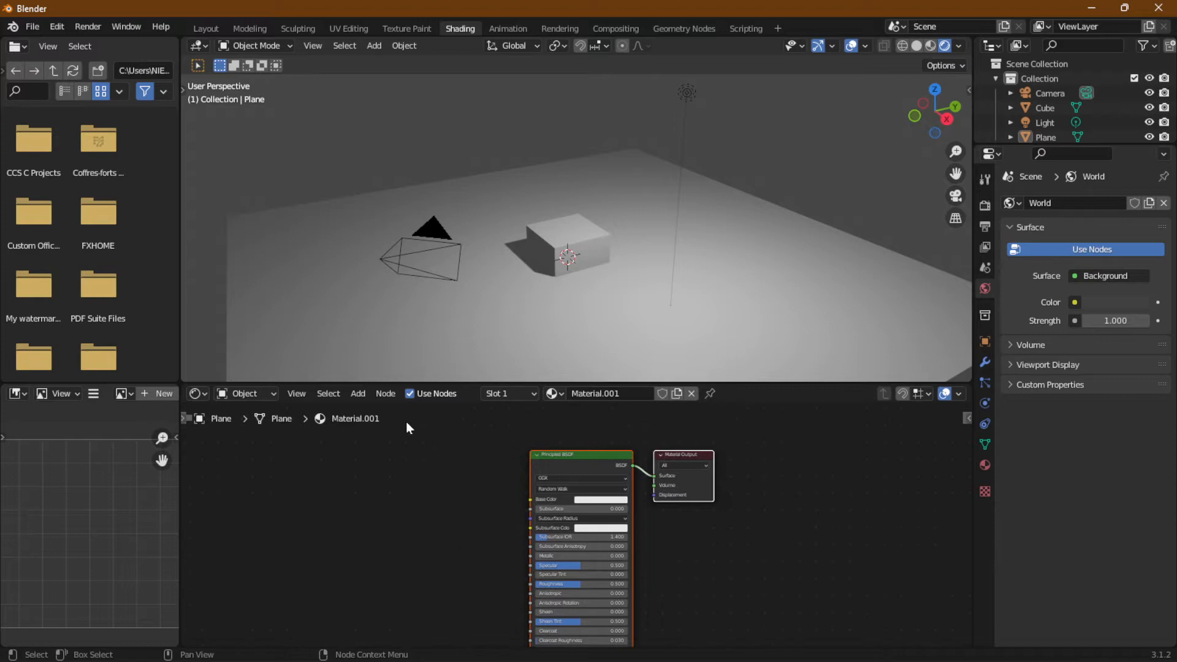
pyautogui.click(361, 396)
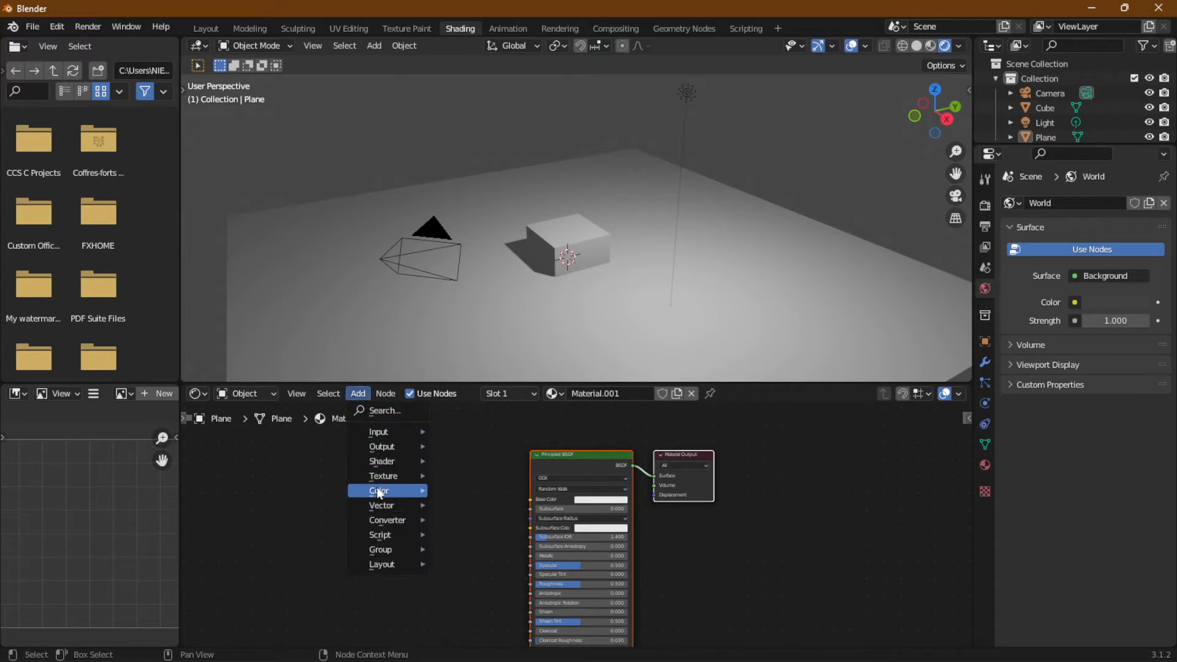
pyautogui.moveTo(379, 493)
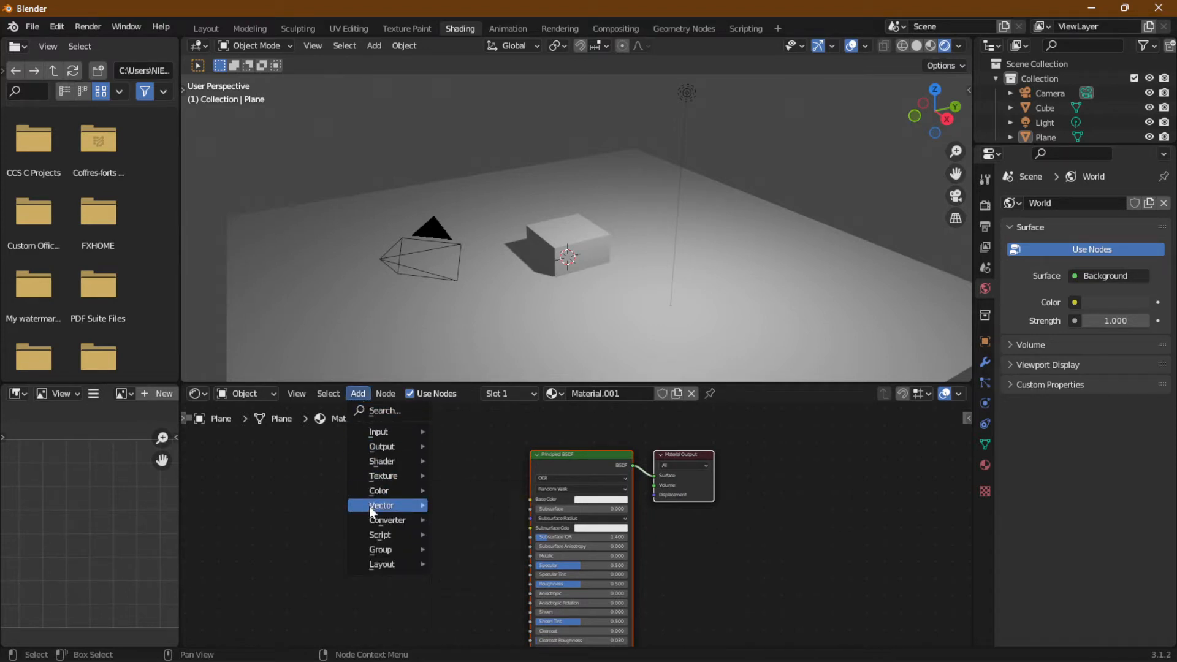
pyautogui.moveTo(375, 537)
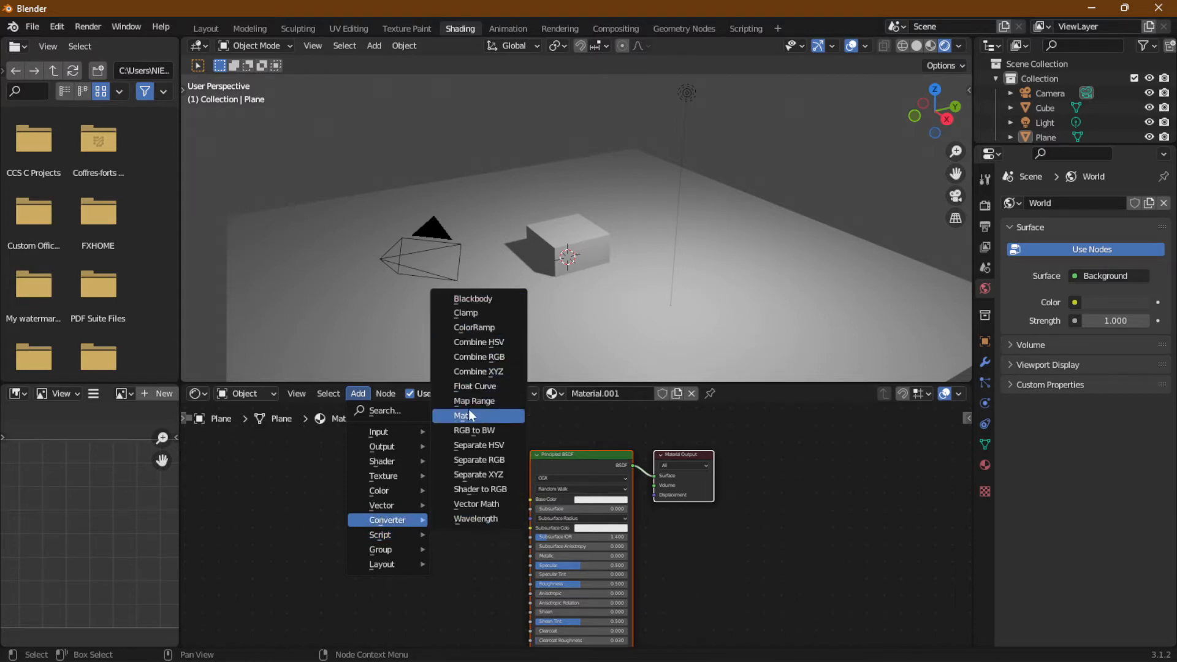
pyautogui.click(491, 402)
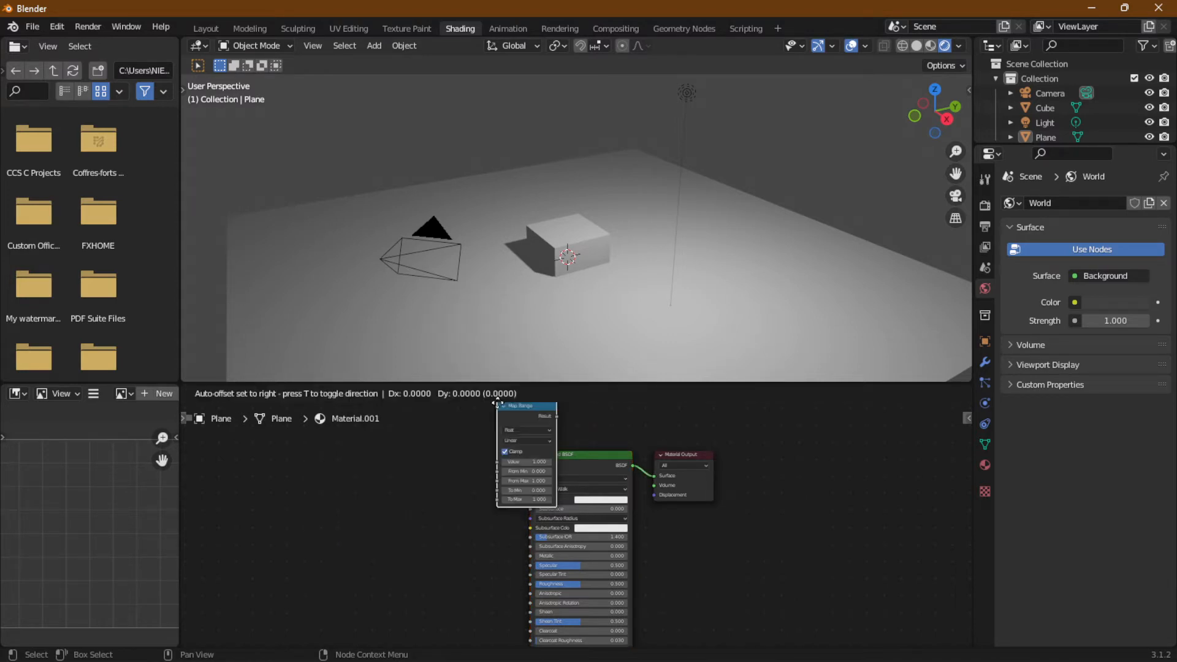
pyautogui.click(316, 486)
pyautogui.scroll(2, 450, 495)
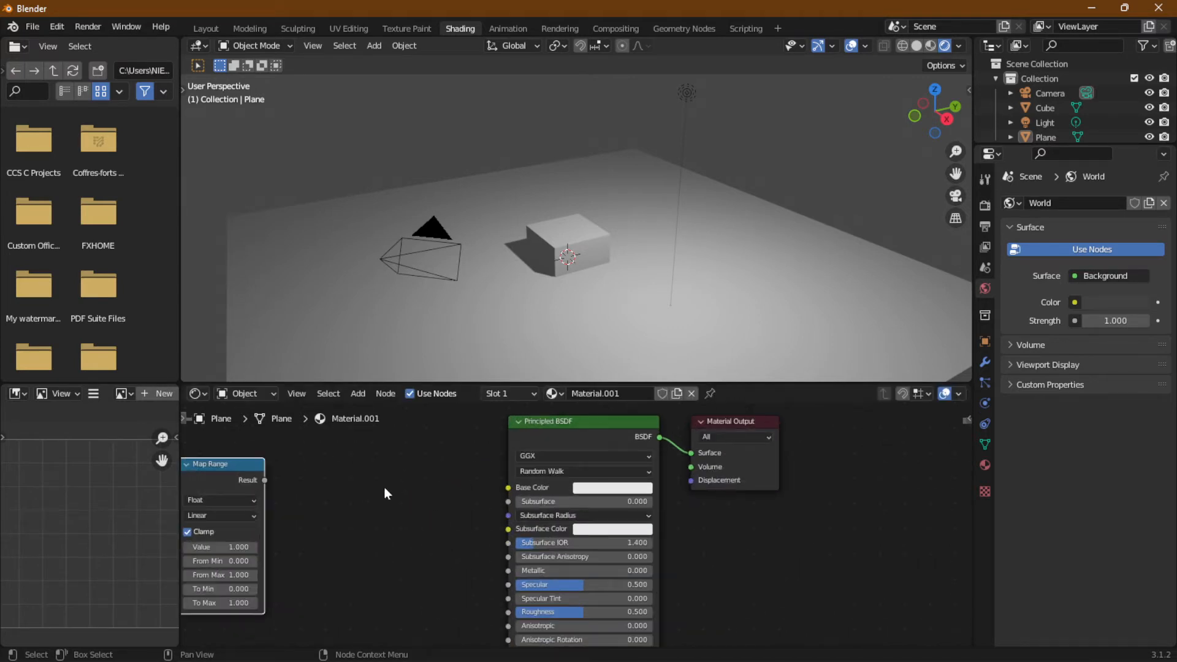
pyautogui.moveTo(385, 493); pyautogui.dragTo(544, 515, button='middle')
pyautogui.moveTo(389, 499); pyautogui.dragTo(530, 466)
pyautogui.moveTo(586, 470); pyautogui.dragTo(519, 469, button='middle')
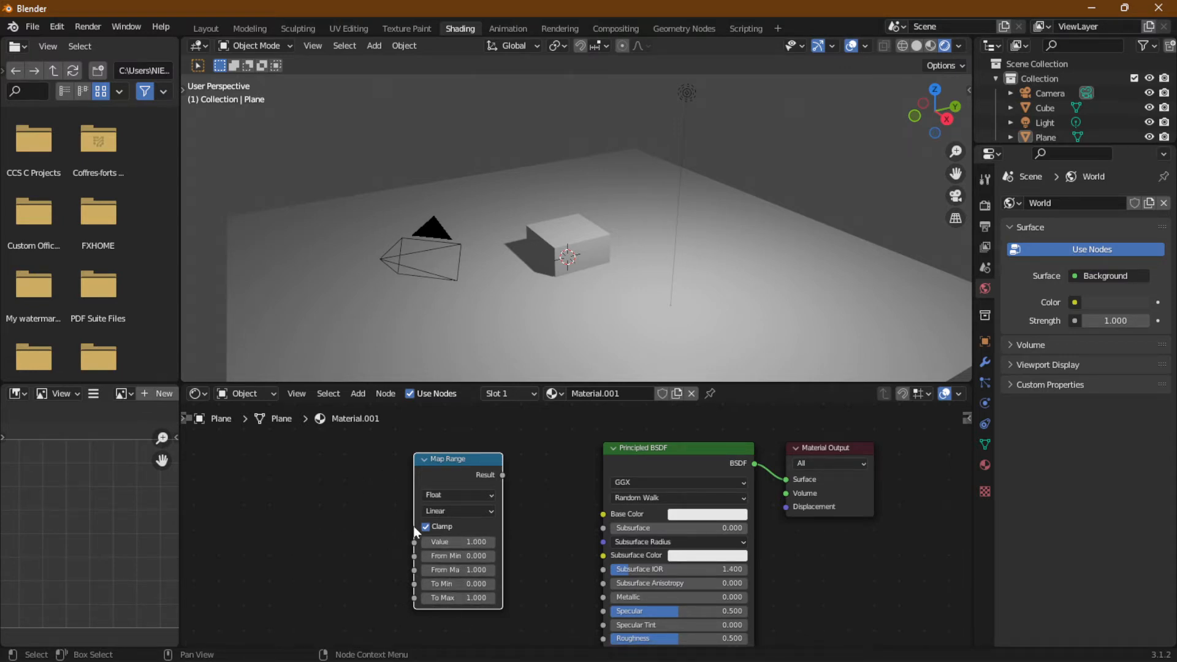
# Move the Map Range node further left to leave a wide gap before the Principled BSDF node
pyautogui.scroll(3, 413, 526)
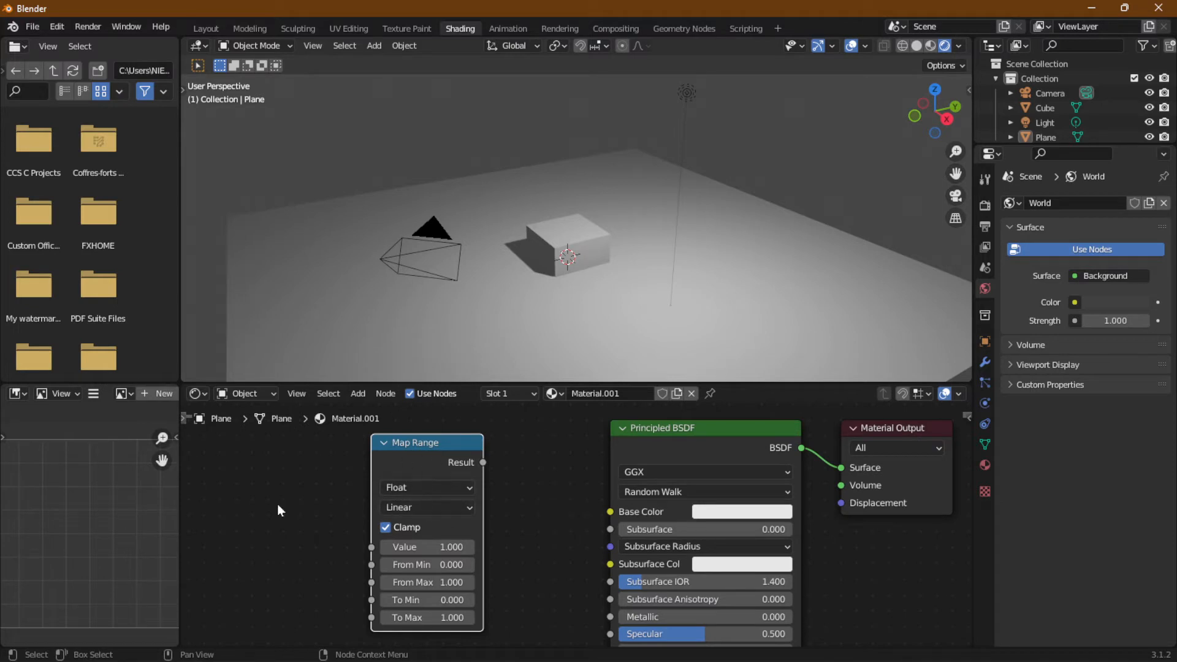
pyautogui.moveTo(251, 508); pyautogui.dragTo(319, 509, button='middle')
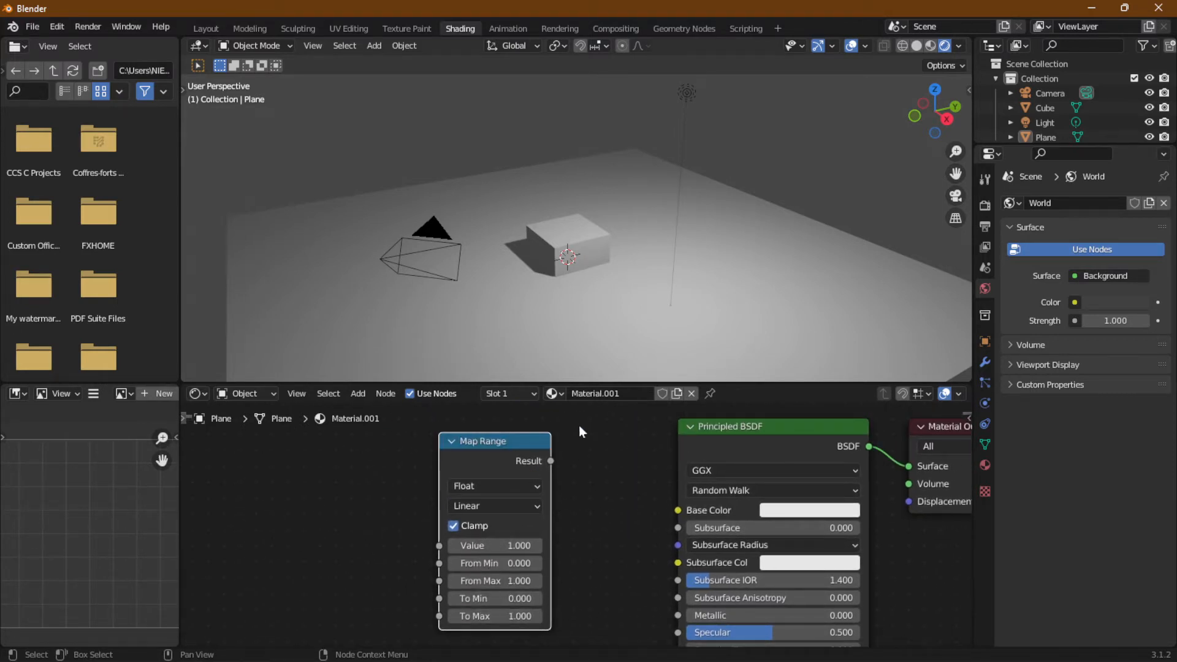
pyautogui.moveTo(587, 521); pyautogui.dragTo(602, 459, button='middle')
pyautogui.press('g')
pyautogui.click(597, 519)
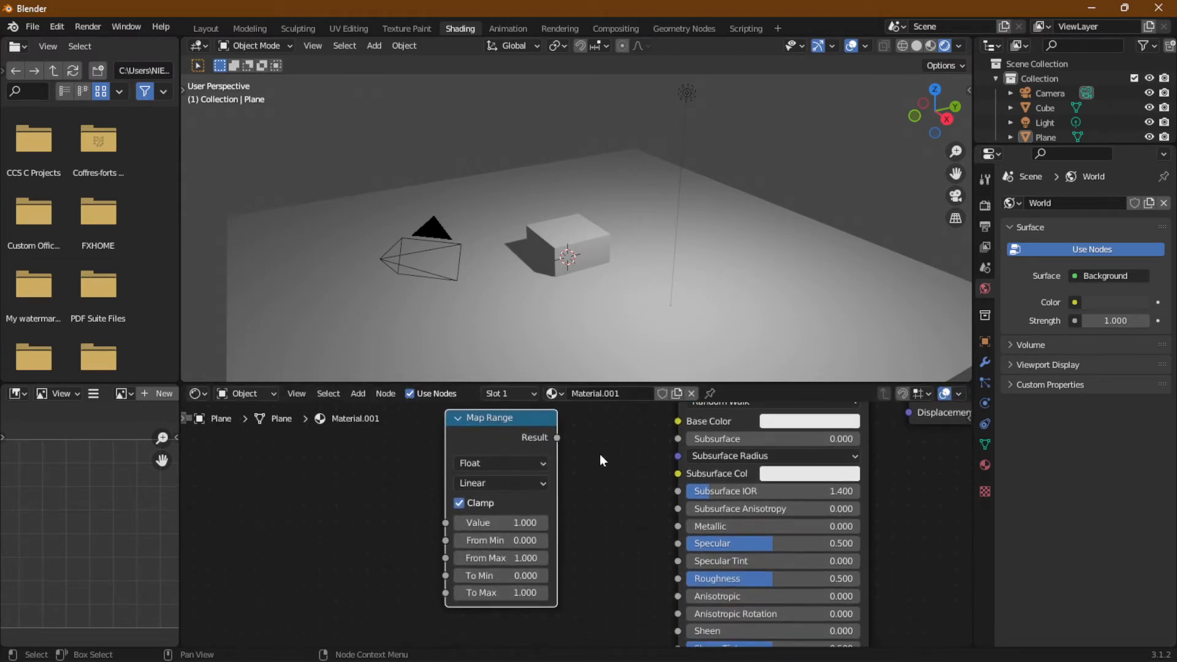
pyautogui.moveTo(381, 458); pyautogui.dragTo(449, 486, button='middle')
pyautogui.moveTo(567, 448); pyautogui.dragTo(320, 472)
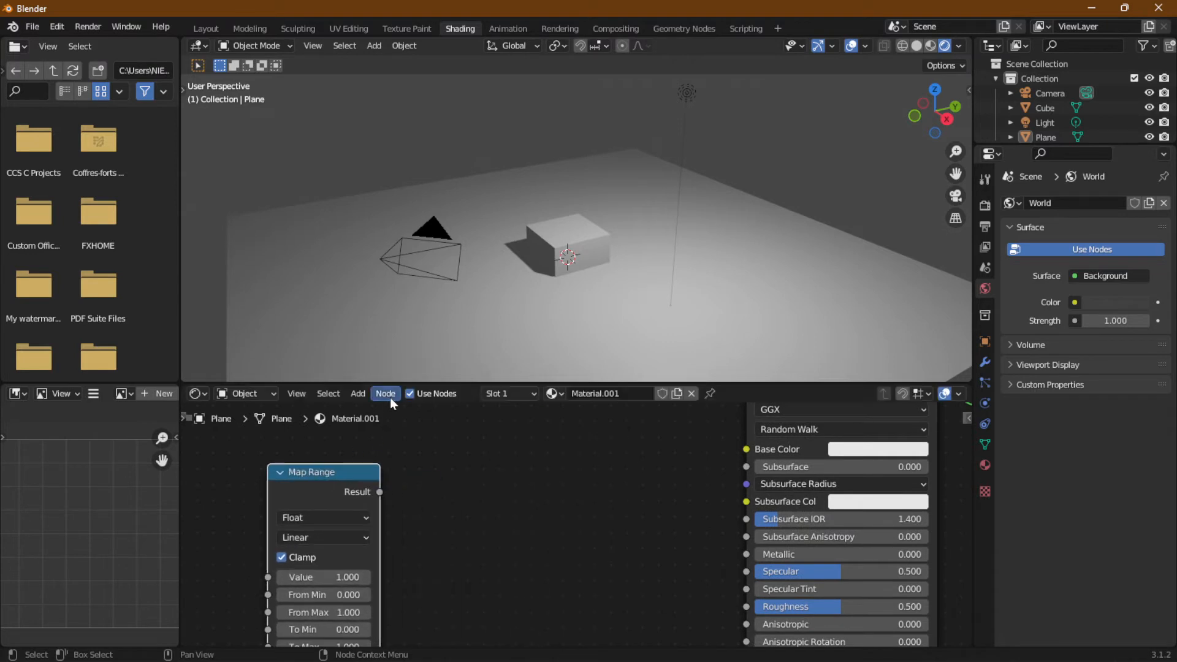
# Add a Float Curve converter node between the Map Range and Principled BSDF nodes
pyautogui.click(358, 394)
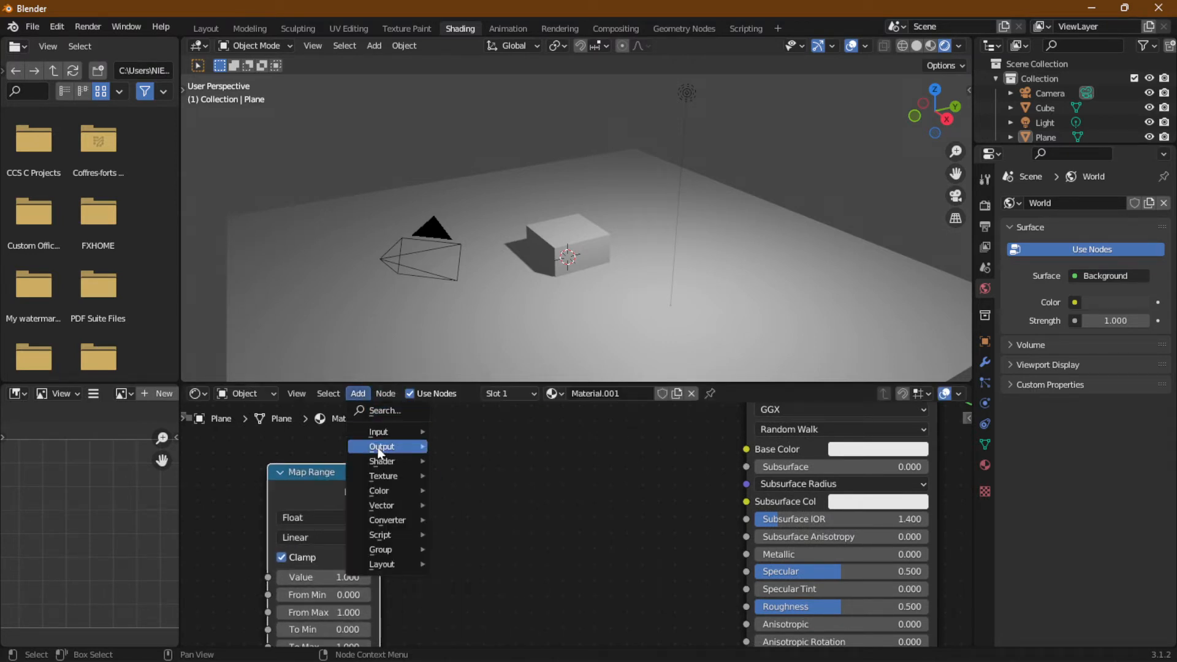
pyautogui.moveTo(379, 473)
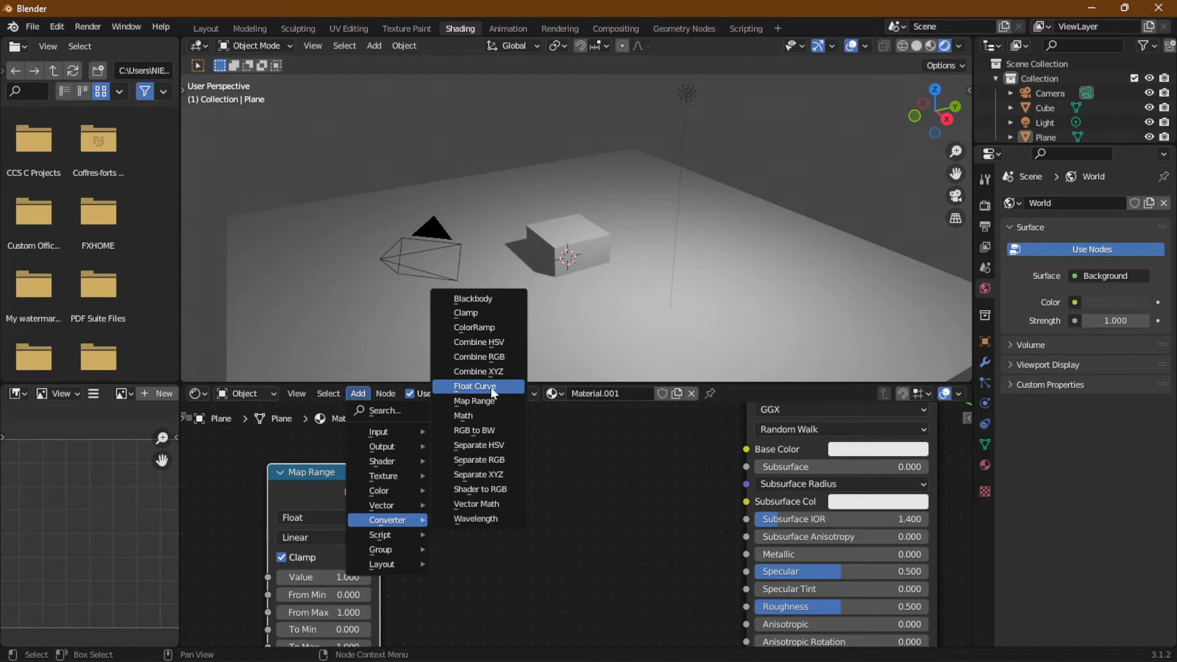
pyautogui.click(492, 388)
pyautogui.click(431, 423)
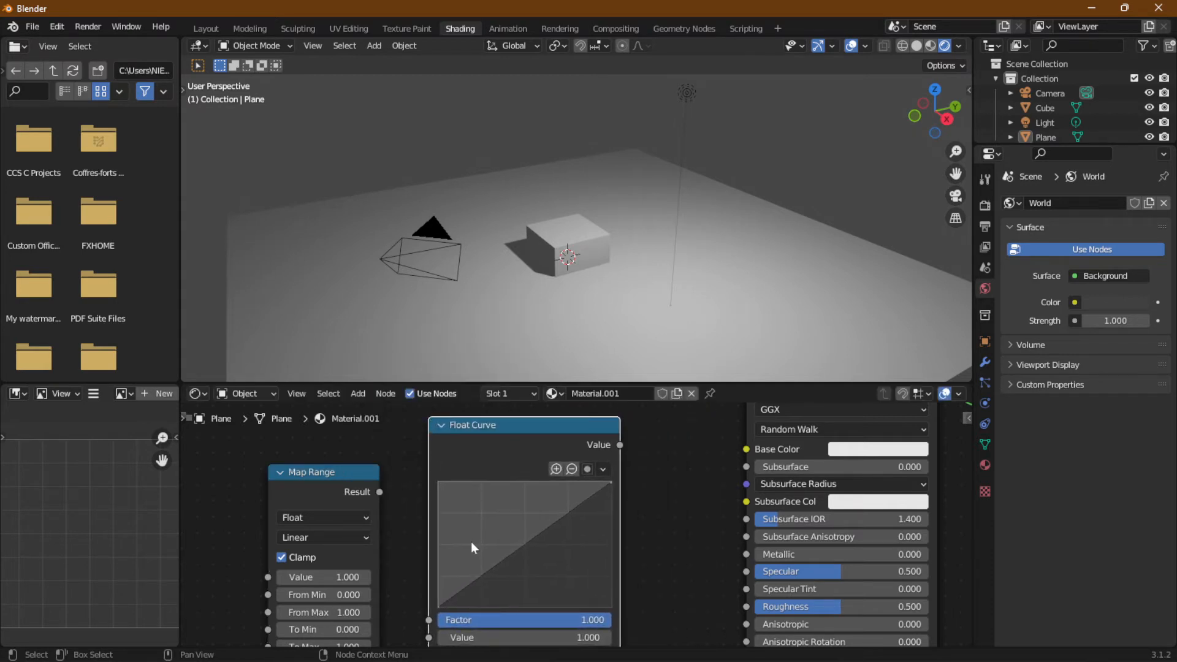
pyautogui.moveTo(663, 519); pyautogui.dragTo(667, 464, button='middle')
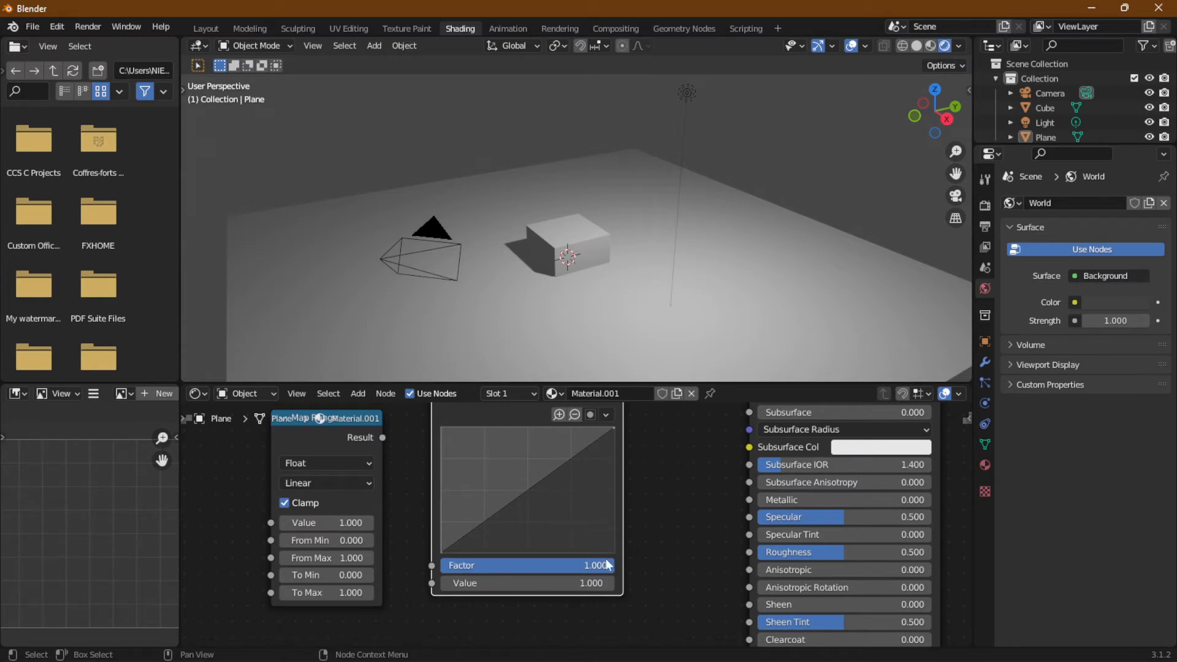
# Rearrange the nodes so Float Curve sits at the lower left of Map Range and Map Range sits nearer the Principled BSDF
pyautogui.moveTo(506, 416); pyautogui.dragTo(177, 466)
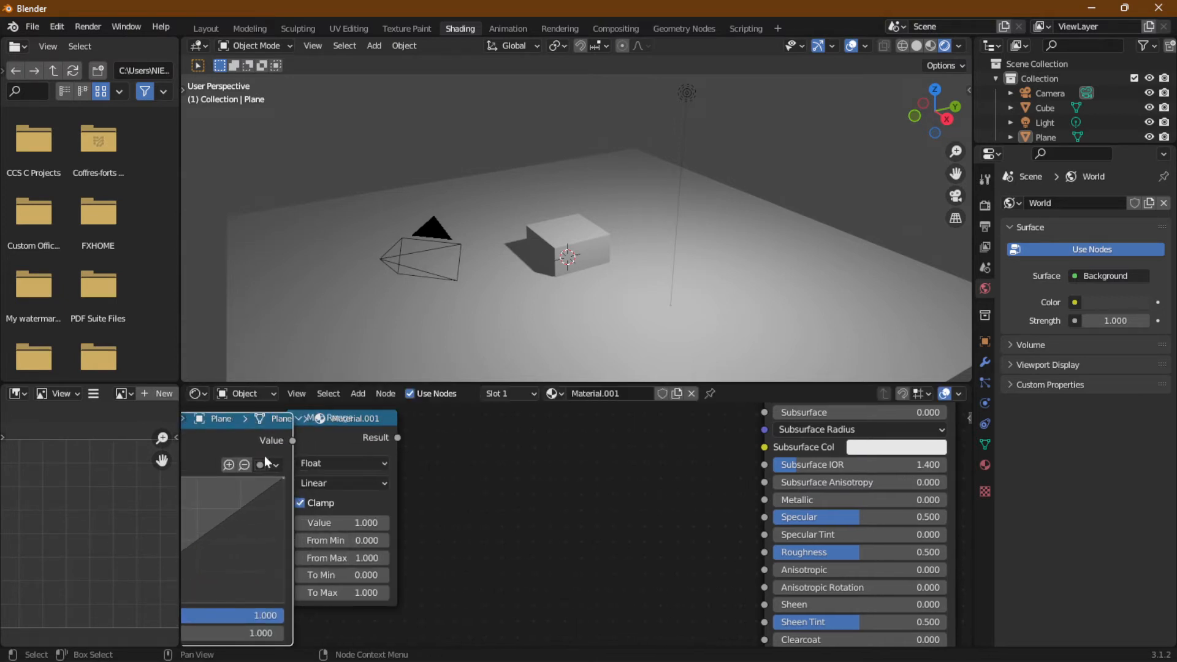
pyautogui.moveTo(336, 437); pyautogui.dragTo(547, 502)
pyautogui.moveTo(393, 518); pyautogui.dragTo(424, 480, button='middle')
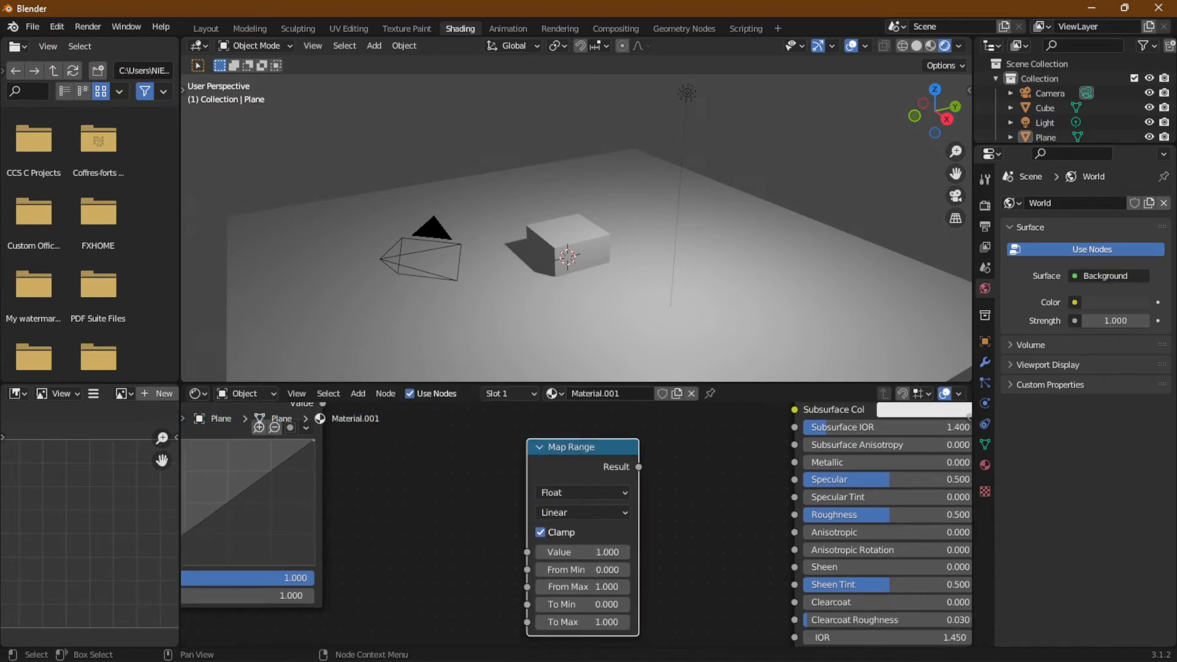
pyautogui.scroll(-4, 449, 546)
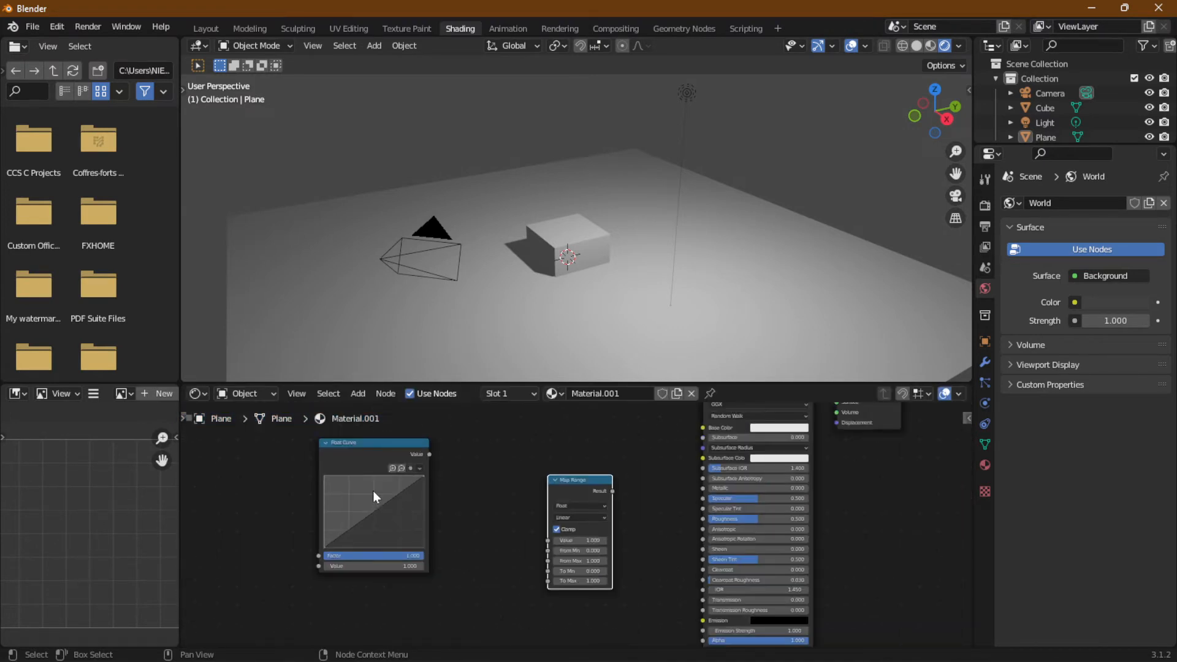
pyautogui.moveTo(352, 448); pyautogui.dragTo(463, 571)
# Set the Principled BSDF's Emission colour to white and enable Bloom in the Eevee render settings
pyautogui.moveTo(588, 583); pyautogui.dragTo(575, 489, button='middle')
pyautogui.scroll(2, 576, 485)
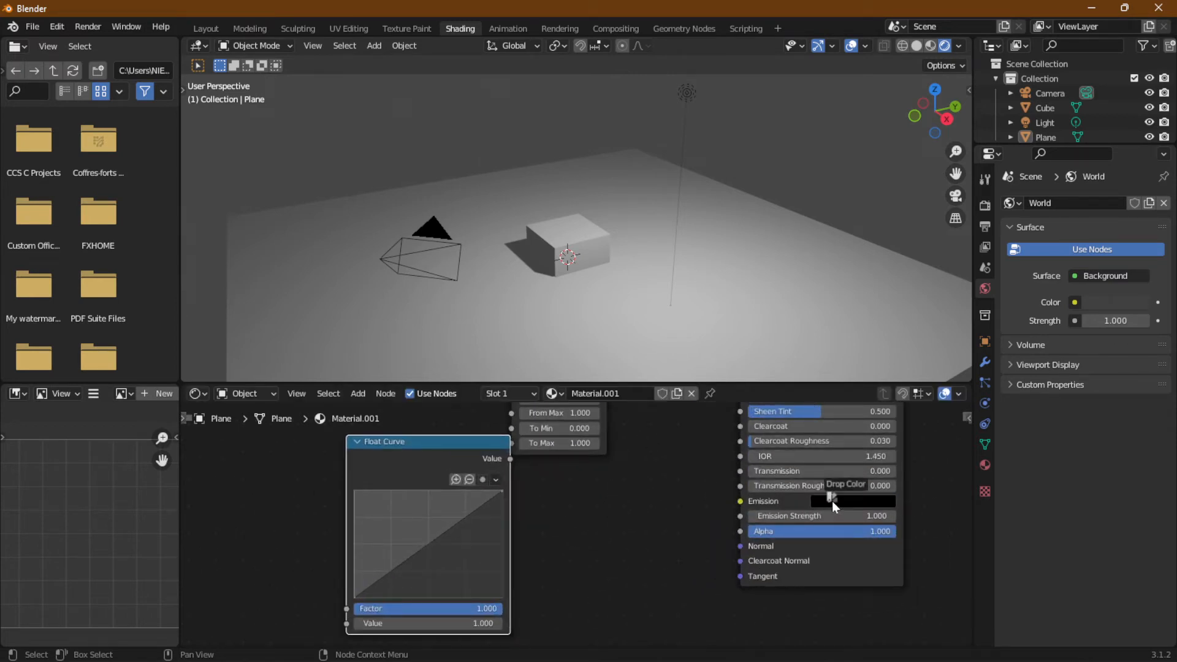
pyautogui.click(863, 501)
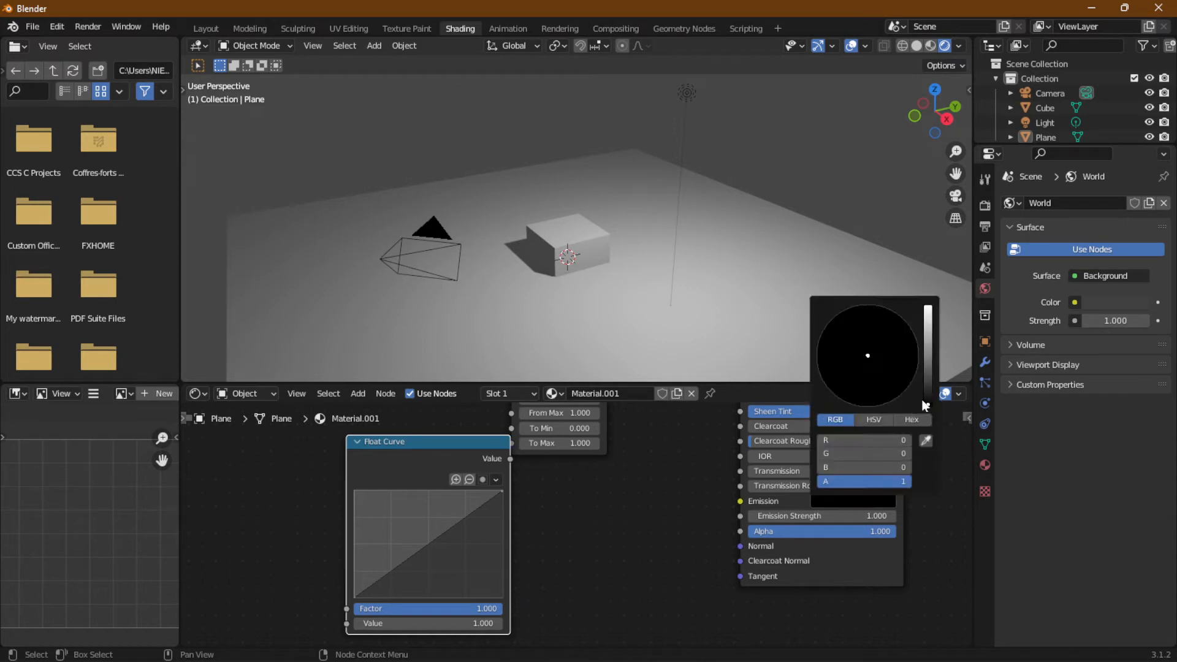
pyautogui.moveTo(925, 406); pyautogui.dragTo(928, 307)
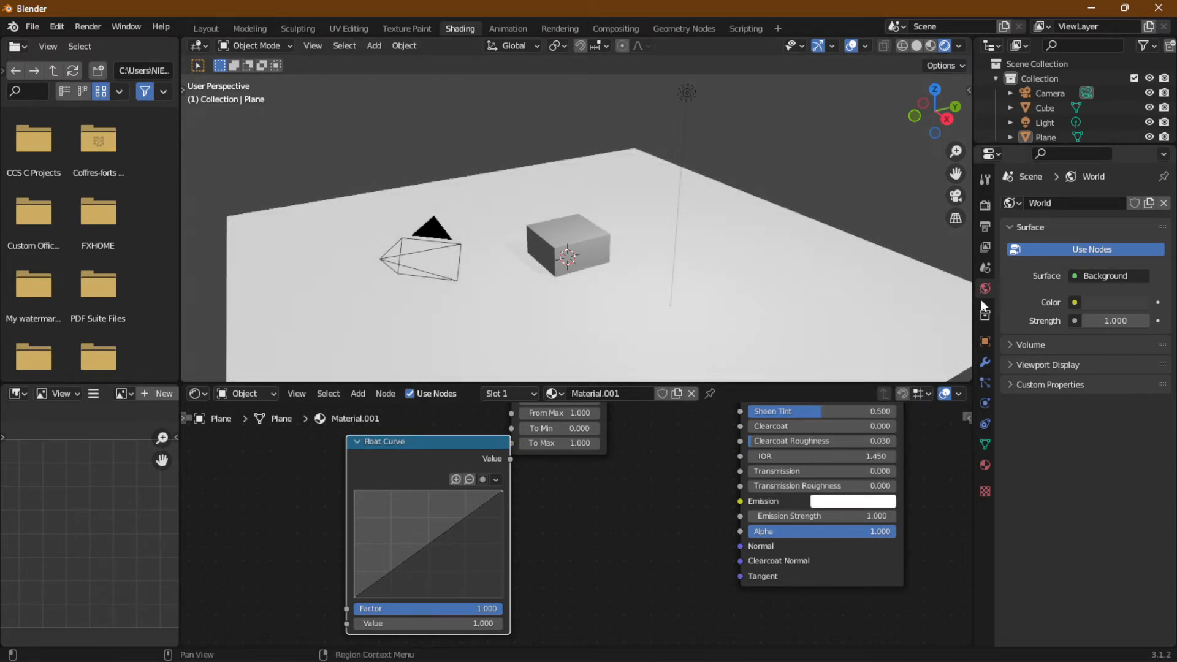
pyautogui.click(985, 208)
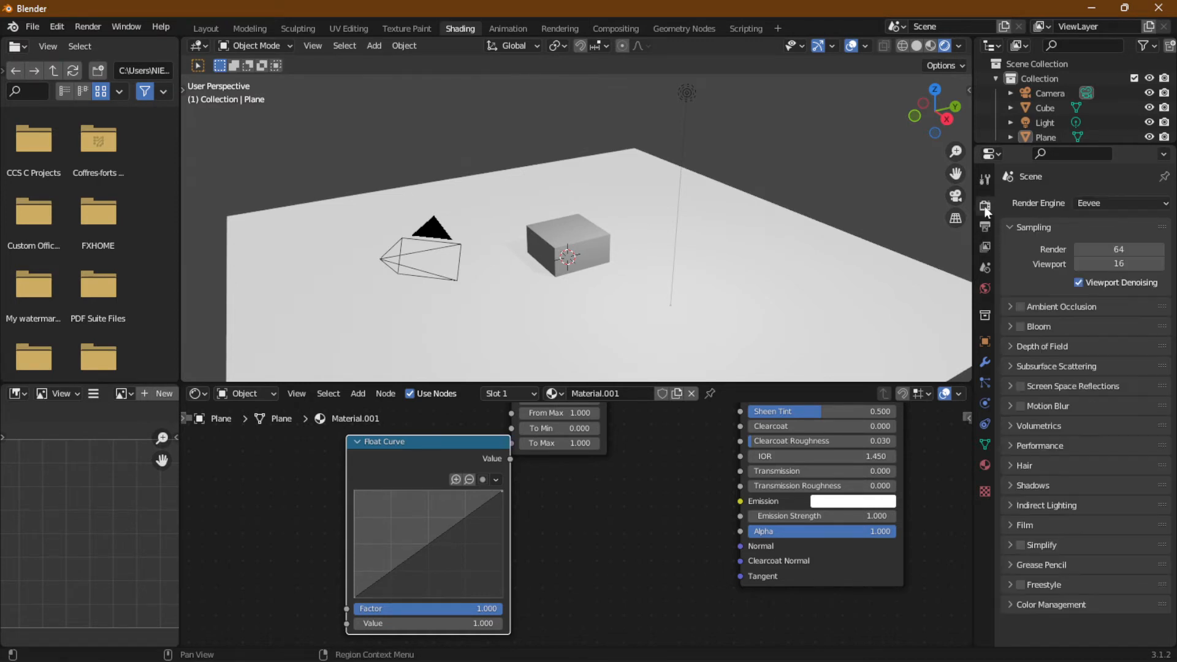
pyautogui.click(1020, 327)
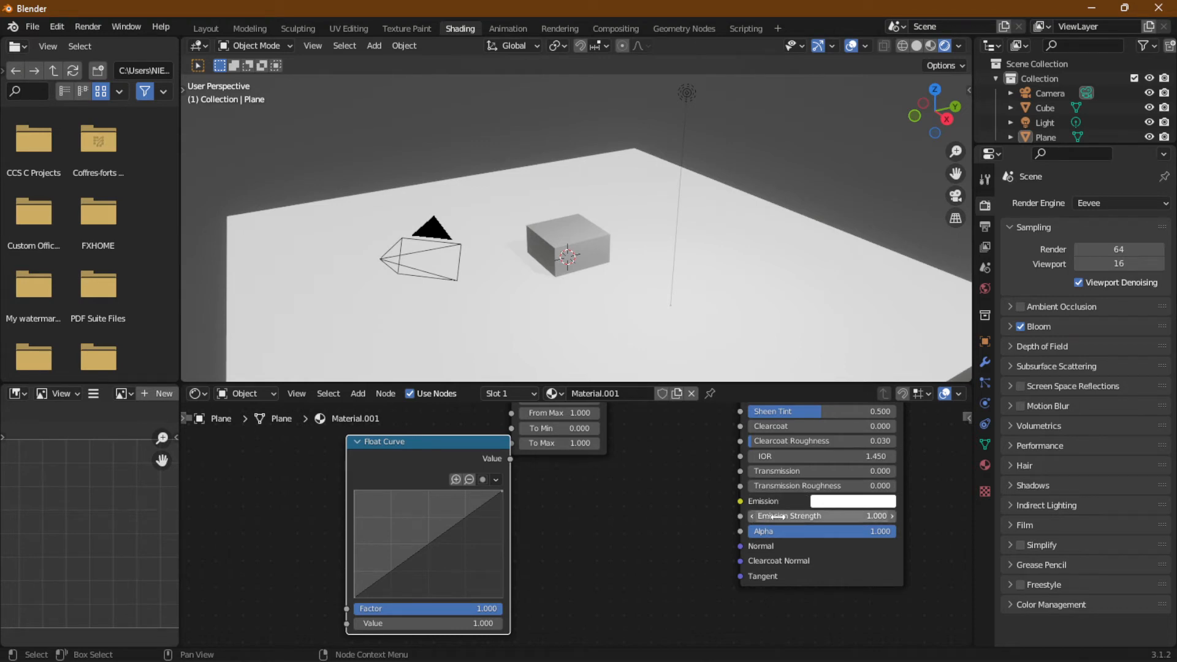
# Raise the Principled BSDF's Emission Strength to 5.2
pyautogui.click(834, 517)
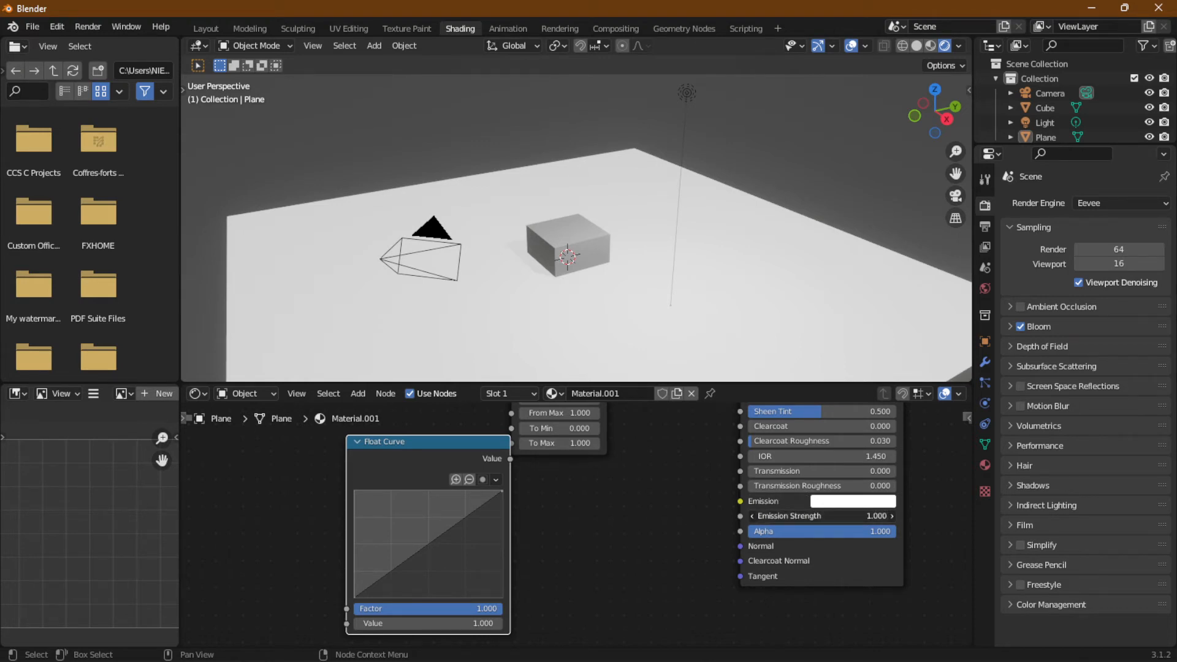
pyautogui.write('17.2')
pyautogui.press('Return')
pyautogui.moveTo(847, 516); pyautogui.dragTo(809, 516)
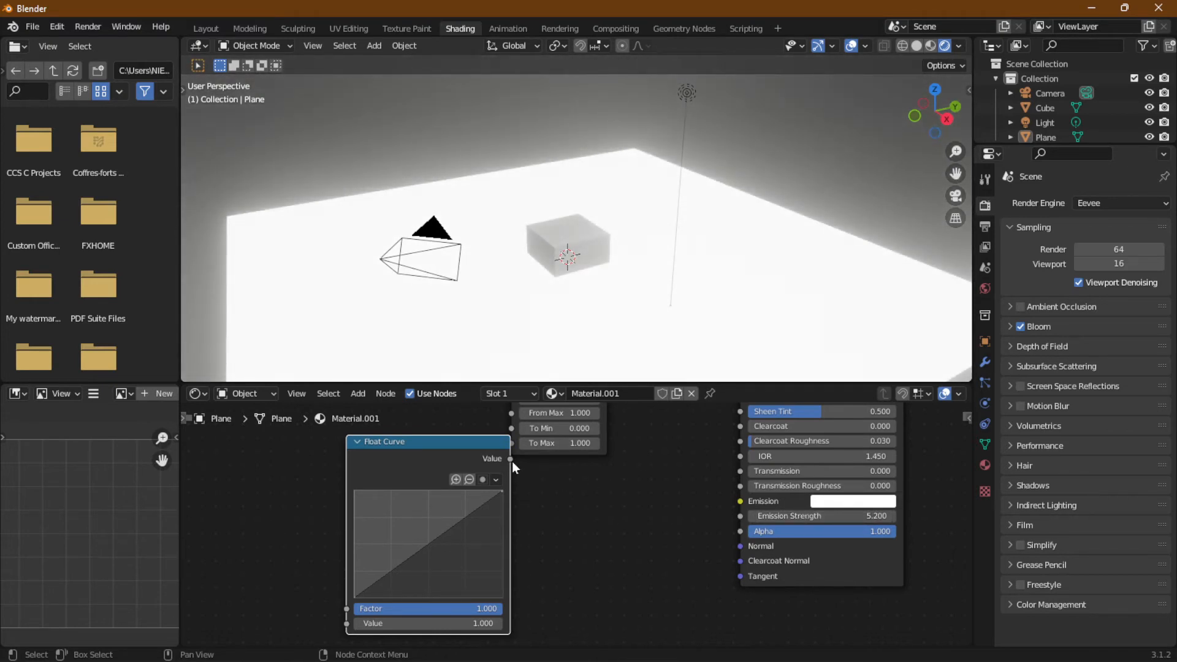
# Link the Float Curve's Value output to the Principled BSDF's Emission Strength and move the Float Curve directly beneath Map Range
pyautogui.moveTo(510, 458); pyautogui.dragTo(739, 515)
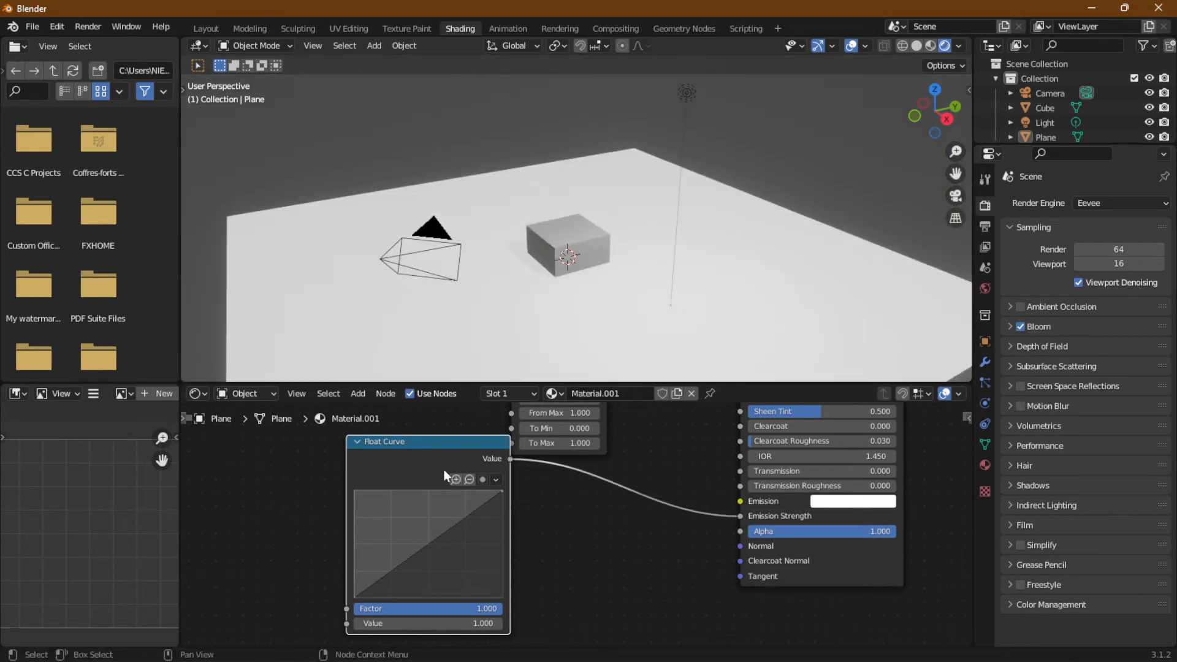
pyautogui.press('g')
pyautogui.click(665, 548)
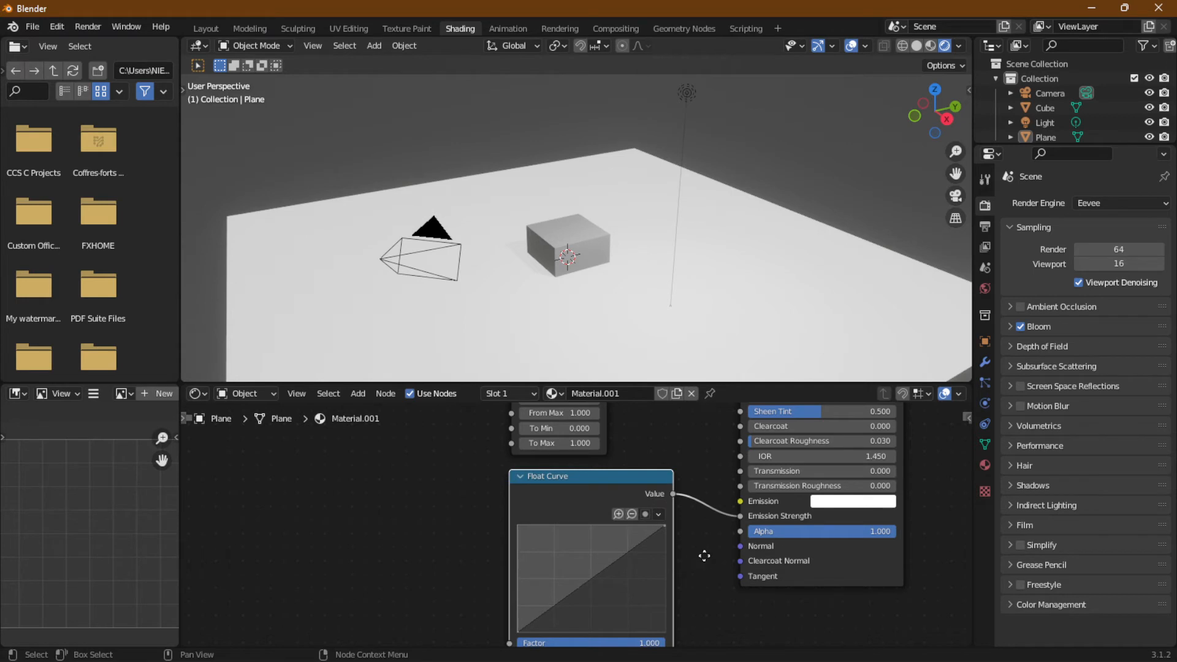
pyautogui.moveTo(705, 555); pyautogui.dragTo(689, 531, button='middle')
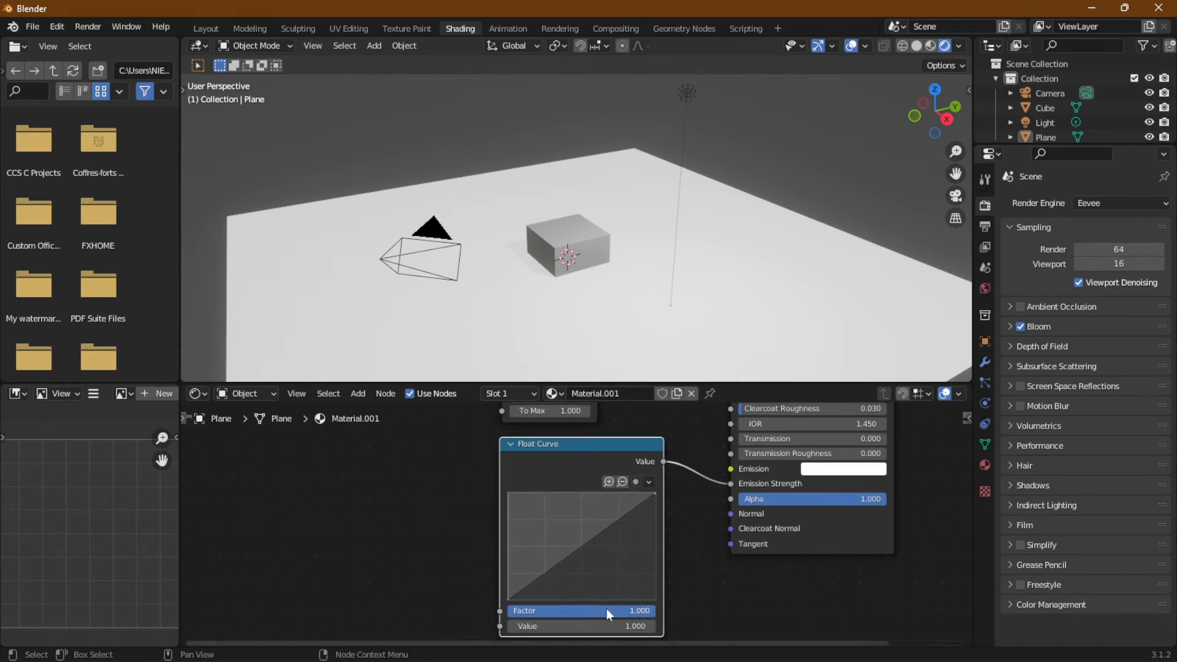
# Test the emission by stepping the Float Curve's Value down to 0.6 and back up to 1 twice
pyautogui.moveTo(607, 626); pyautogui.dragTo(650, 632)
pyautogui.click(652, 627)
pyautogui.moveTo(344, 574); pyautogui.dragTo(348, 547, button='middle')
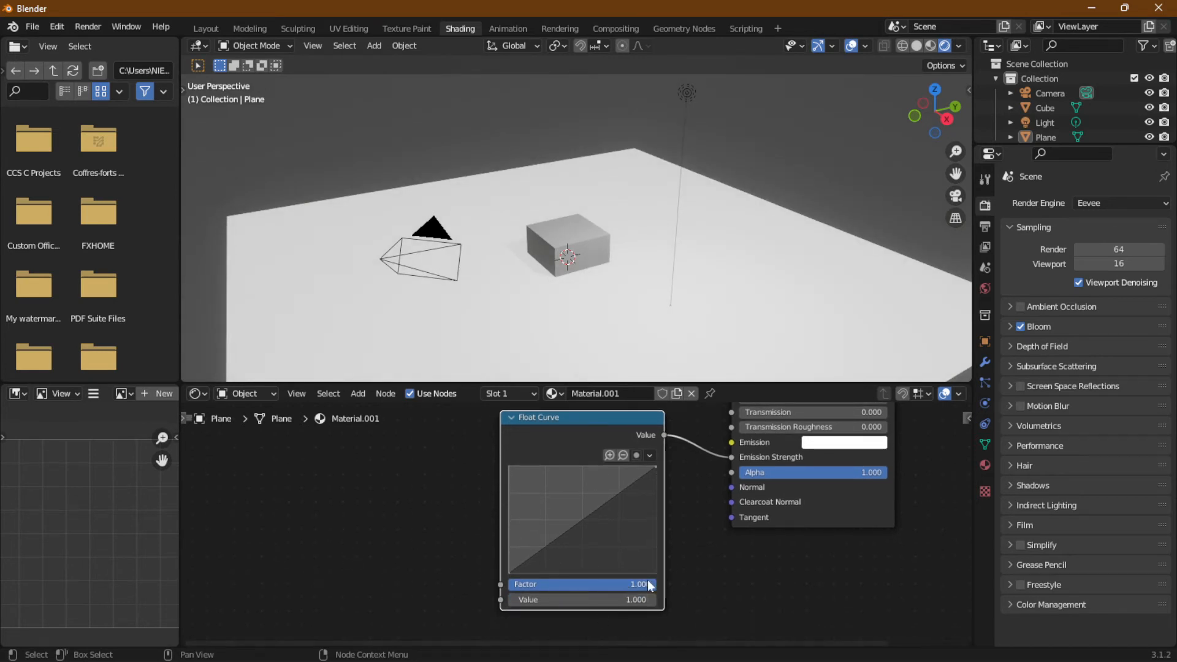
pyautogui.click(512, 599)
pyautogui.click(513, 600)
pyautogui.click(512, 600)
pyautogui.click(512, 599)
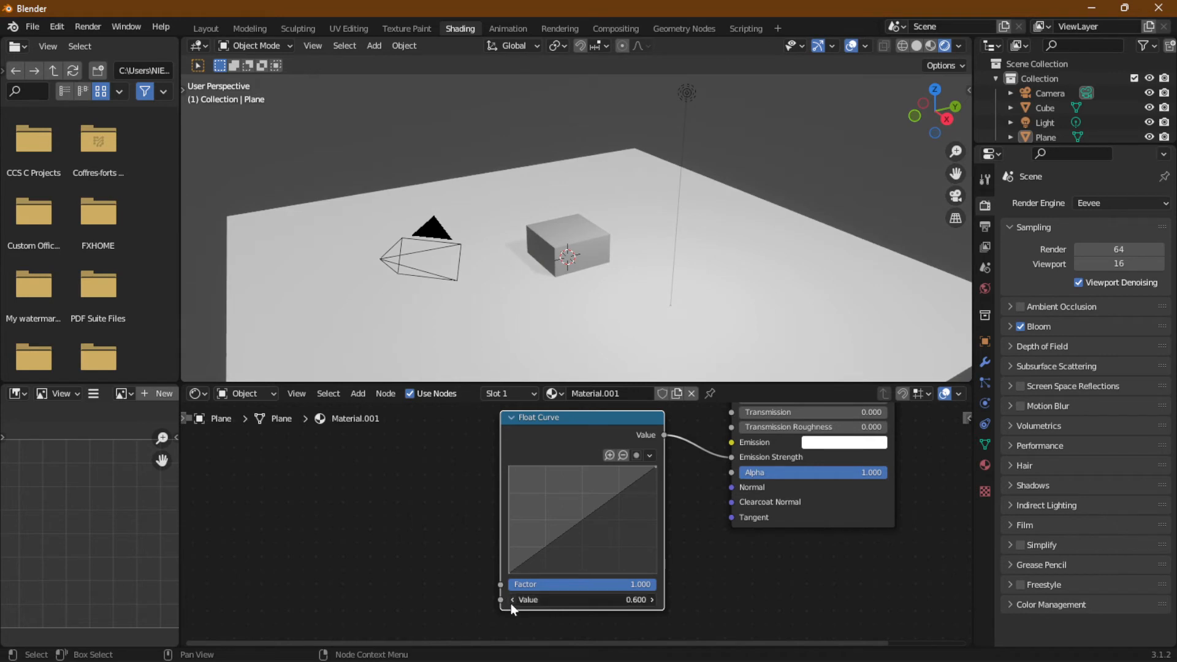
pyautogui.click(653, 602)
pyautogui.click(654, 602)
pyautogui.click(654, 602)
pyautogui.click(654, 602)
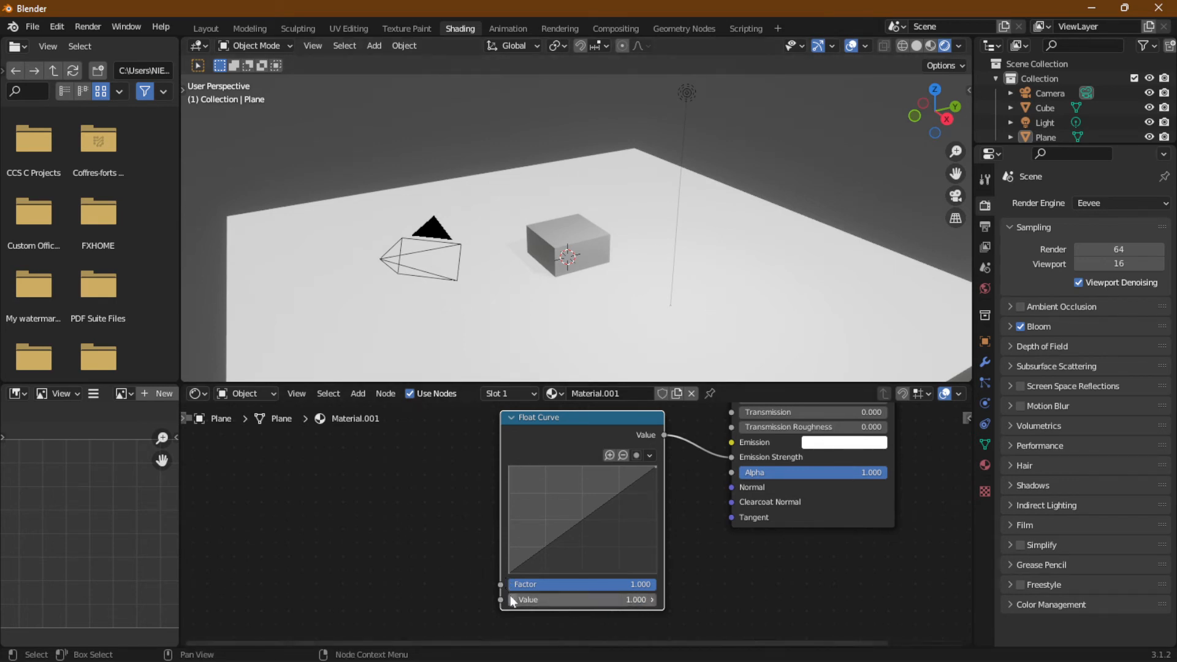
pyautogui.click(510, 598)
pyautogui.click(511, 598)
pyautogui.click(511, 597)
pyautogui.click(511, 598)
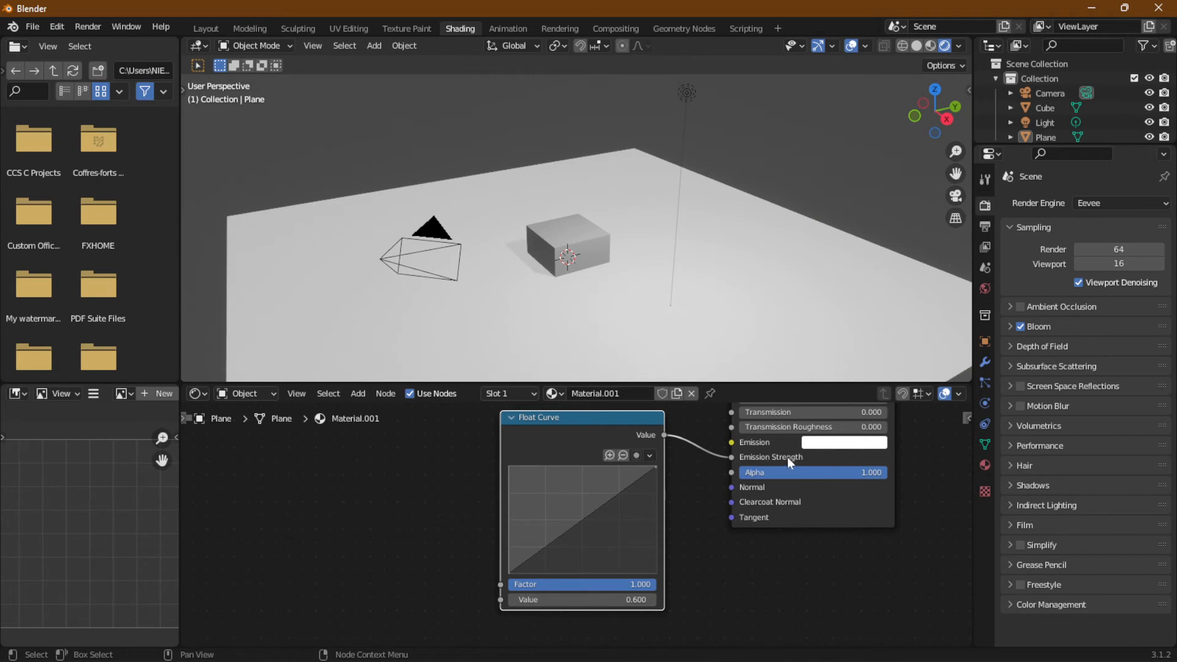
pyautogui.click(652, 600)
pyautogui.click(652, 599)
pyautogui.click(653, 599)
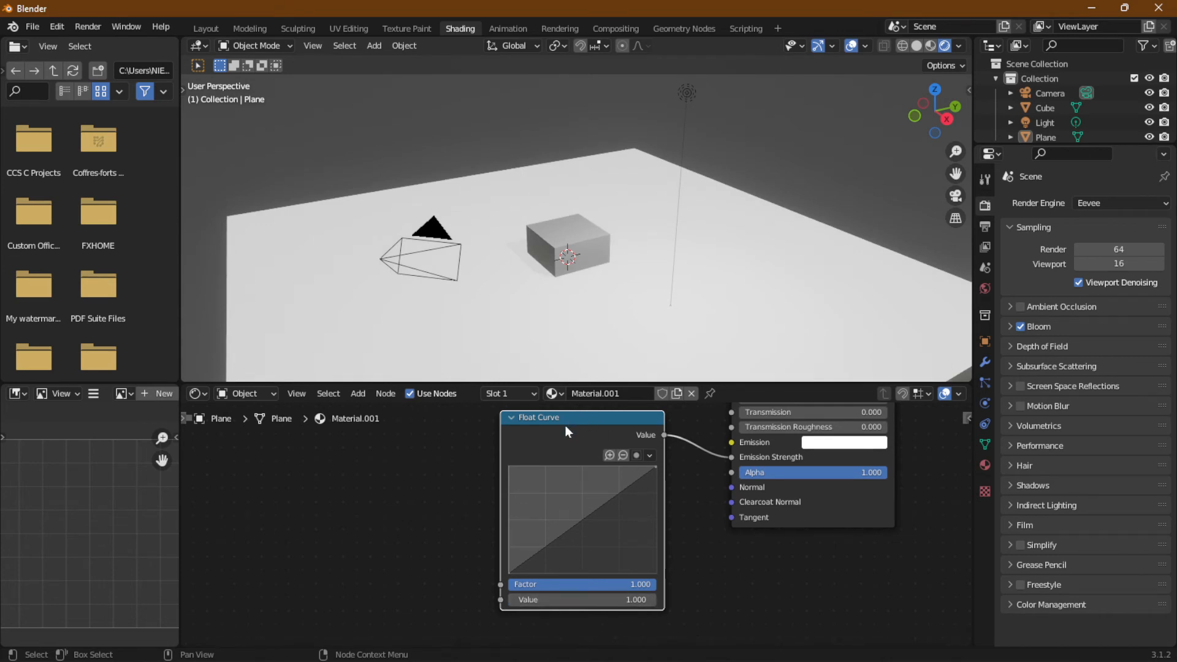
# Move the Float Curve node well to the left of Map Range and turn on Clamp in Map Range
pyautogui.moveTo(563, 424); pyautogui.dragTo(242, 437)
pyautogui.moveTo(572, 506); pyautogui.dragTo(572, 635, button='middle')
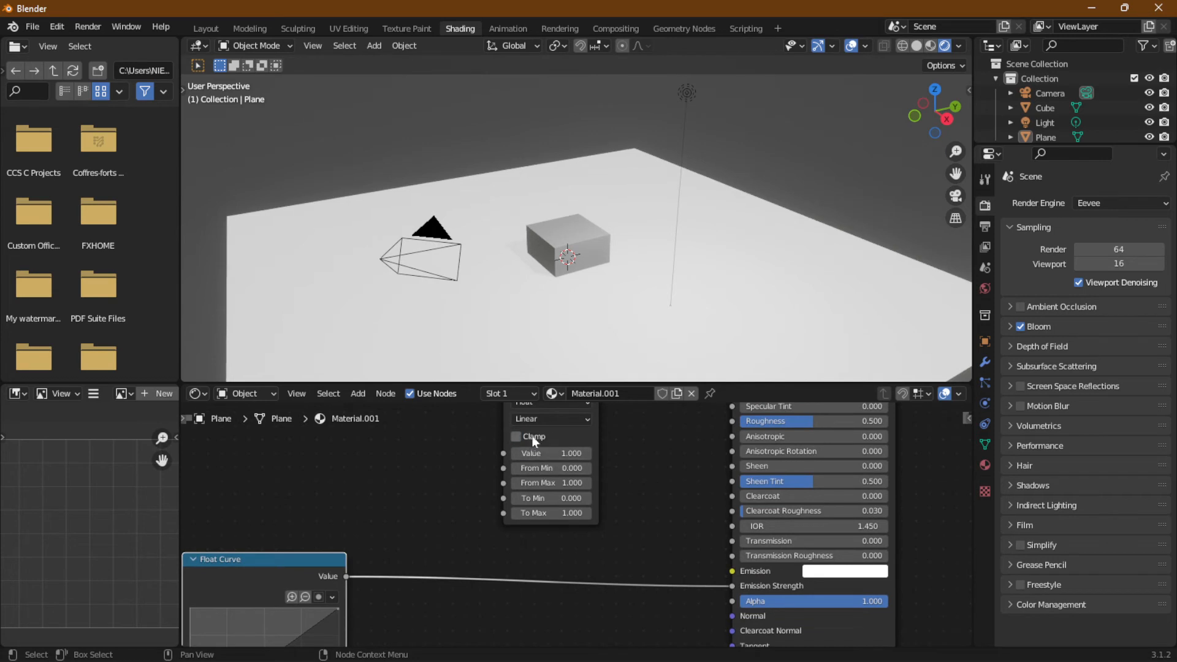
pyautogui.click(560, 430)
# Insert the Map Range node into the link between the Float Curve and the Principled BSDF's Emission Strength
pyautogui.moveTo(620, 438); pyautogui.dragTo(639, 510, button='middle')
pyautogui.click(549, 463)
pyautogui.moveTo(548, 463); pyautogui.dragTo(558, 574)
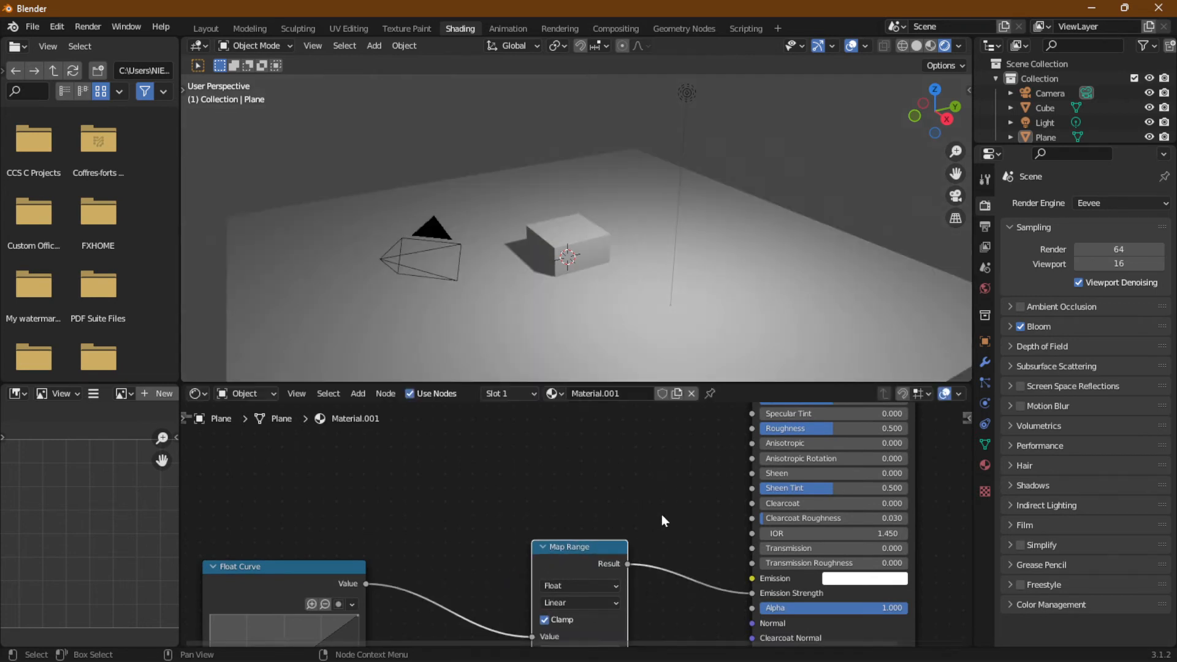
pyautogui.moveTo(656, 518); pyautogui.dragTo(641, 412, button='middle')
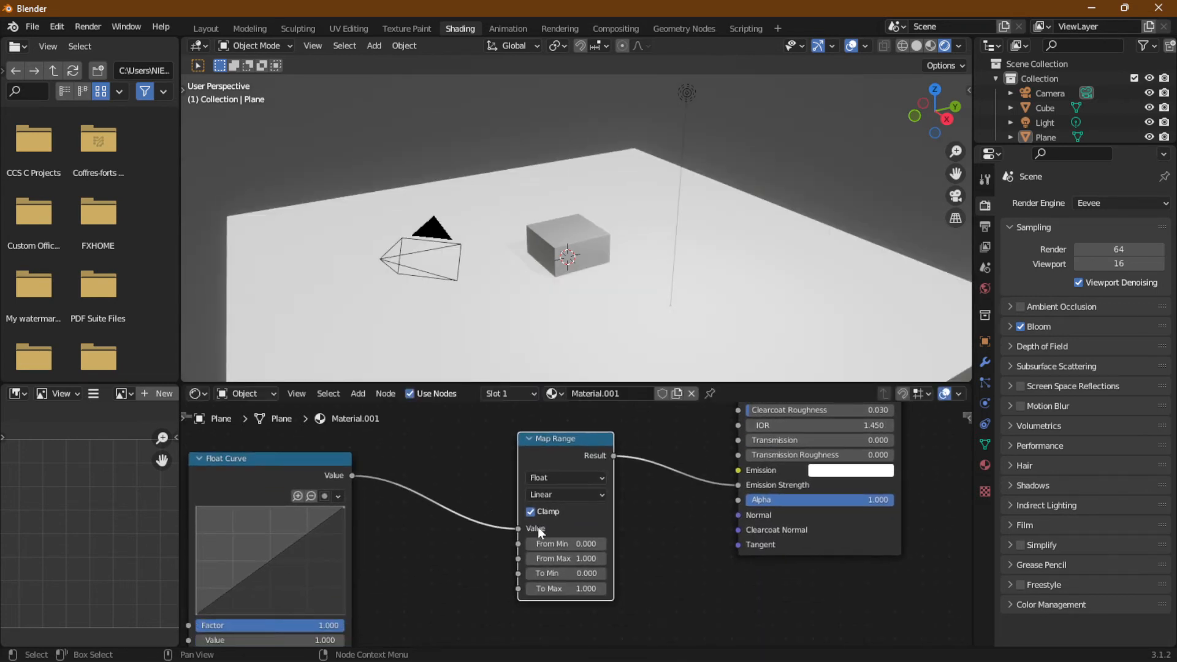
# Set Map Range's From Min to 20.4 and From Max to 100.8, and the Float Curve's Value to 10.1
pyautogui.scroll(3, 632, 526)
pyautogui.scroll(-1, 638, 541)
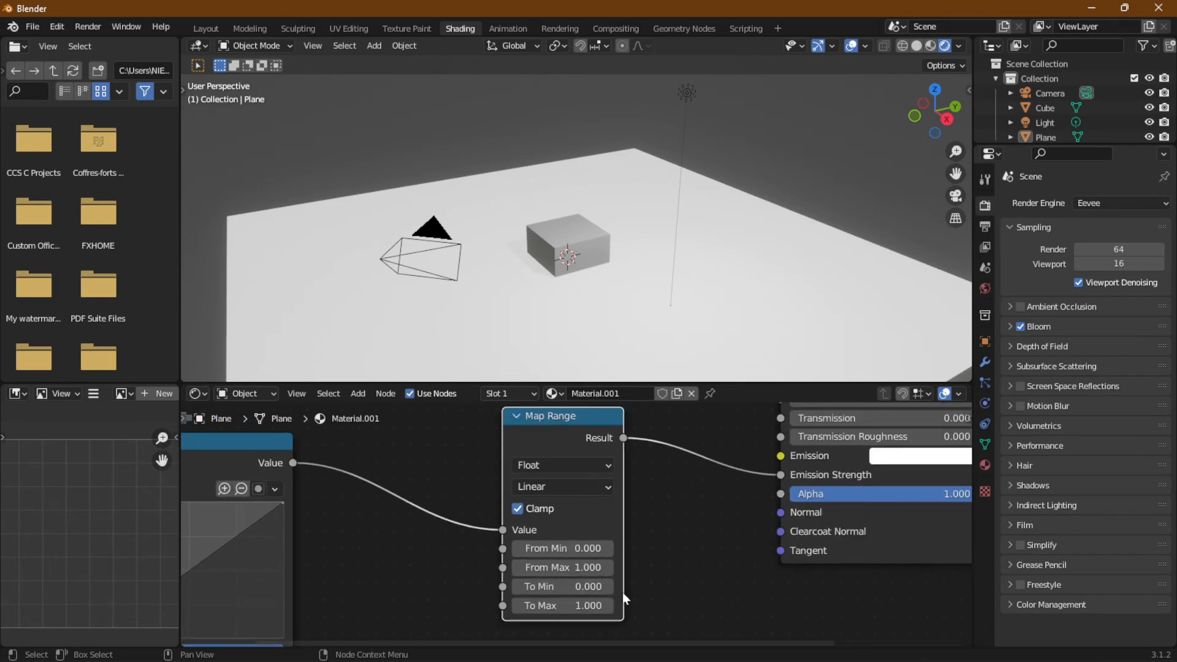
pyautogui.moveTo(645, 580); pyautogui.dragTo(786, 515, button='middle')
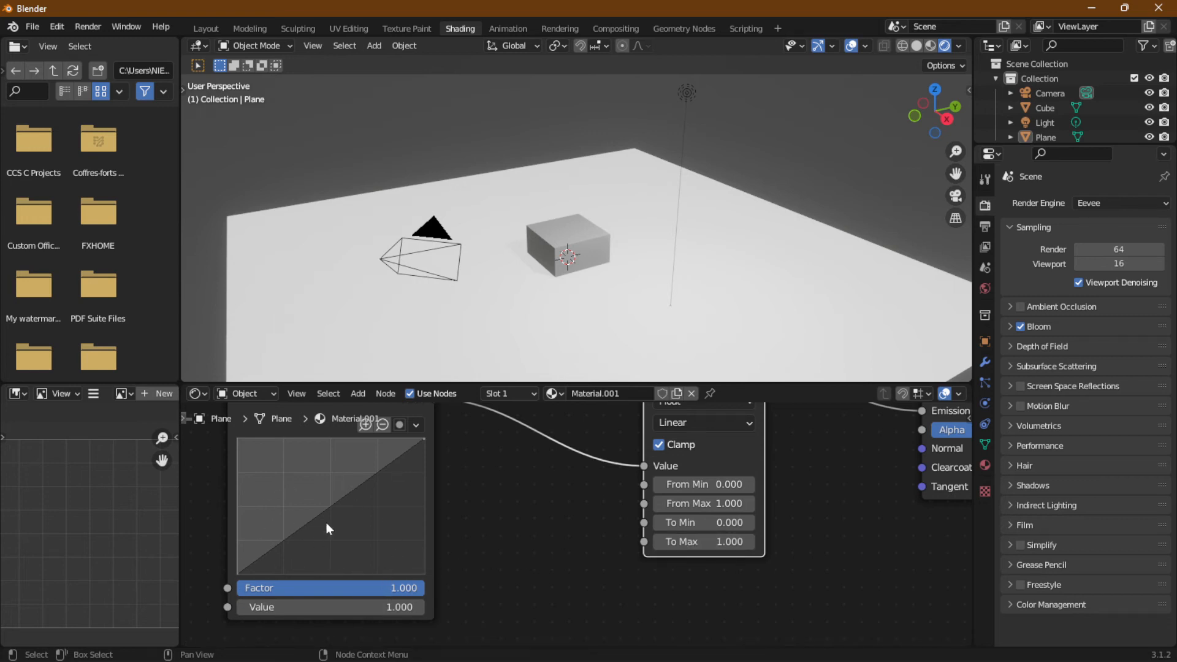
pyautogui.moveTo(788, 528); pyautogui.dragTo(641, 556, button='middle')
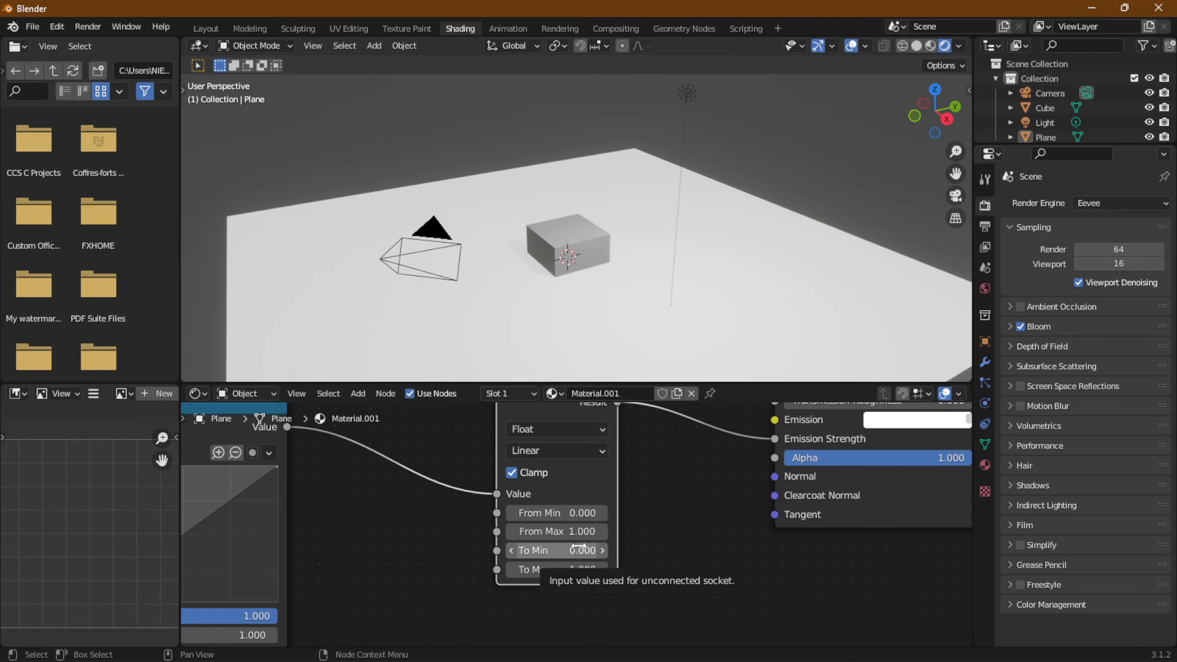
pyautogui.moveTo(558, 513); pyautogui.dragTo(621, 512)
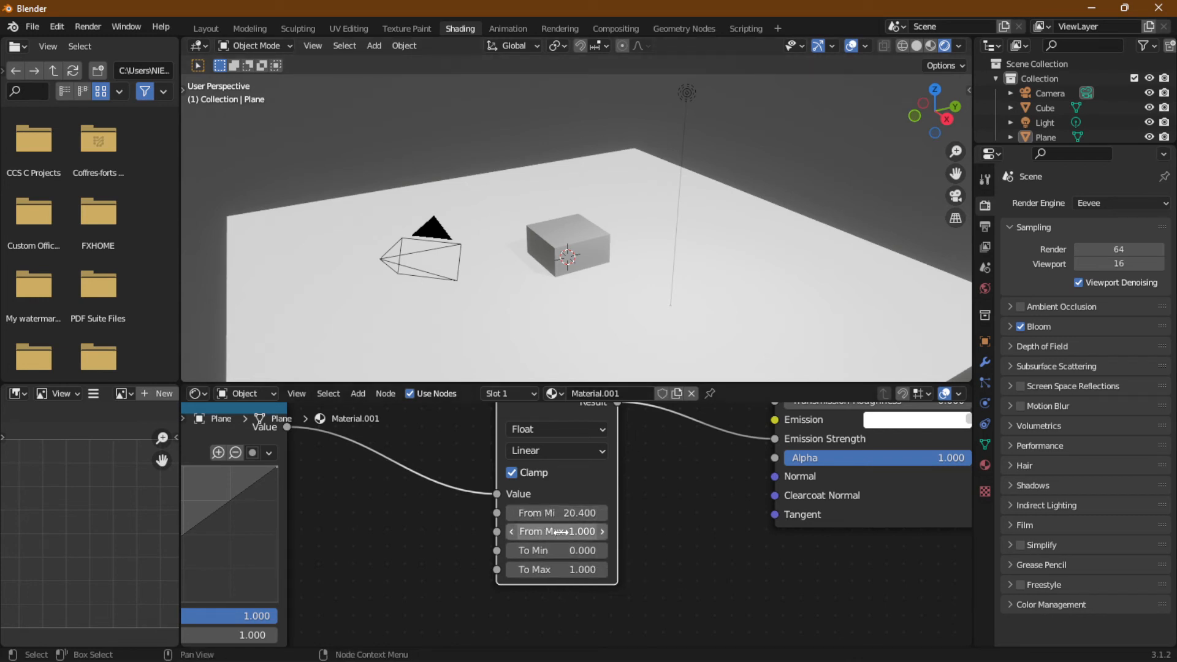
pyautogui.moveTo(559, 531)
pyautogui.mouseDown()
pyautogui.moveTo(619, 531)
pyautogui.moveTo(607, 531)
pyautogui.mouseUp()
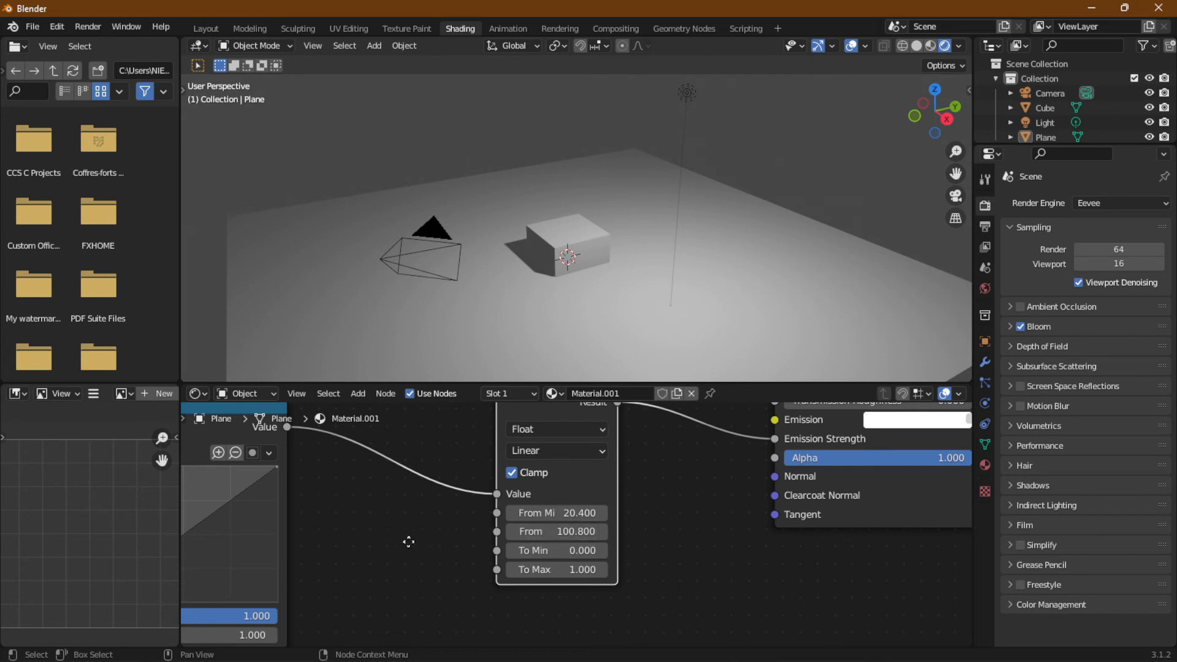
pyautogui.moveTo(408, 542); pyautogui.dragTo(586, 486, button='middle')
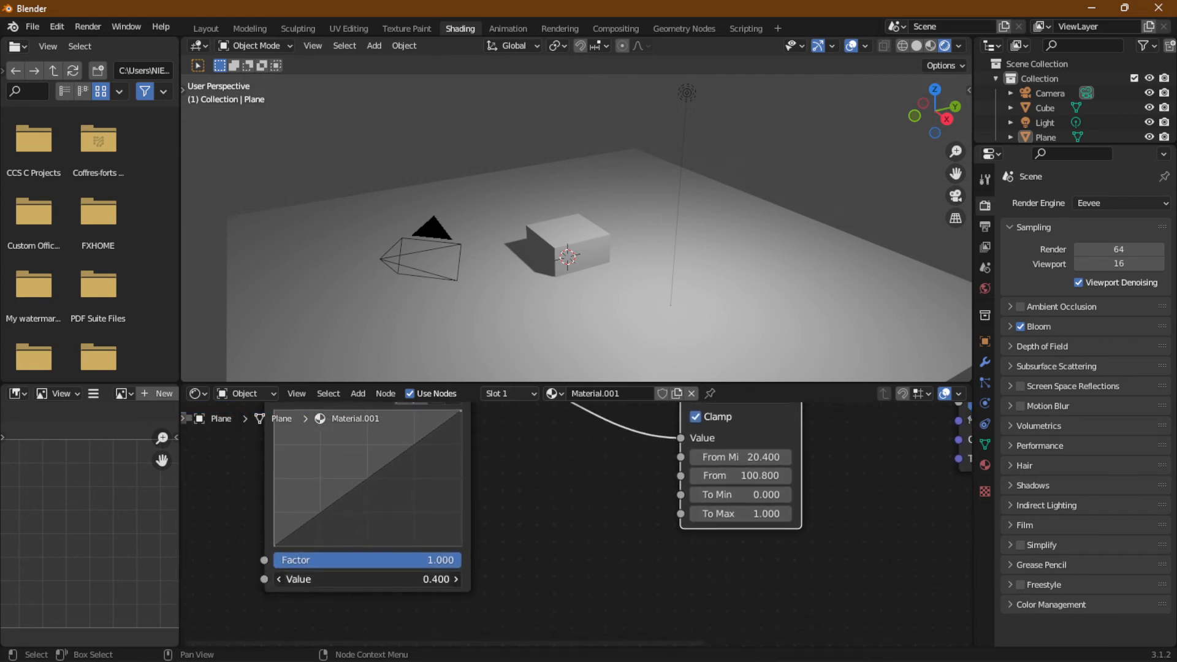
pyautogui.moveTo(367, 579); pyautogui.dragTo(371, 580)
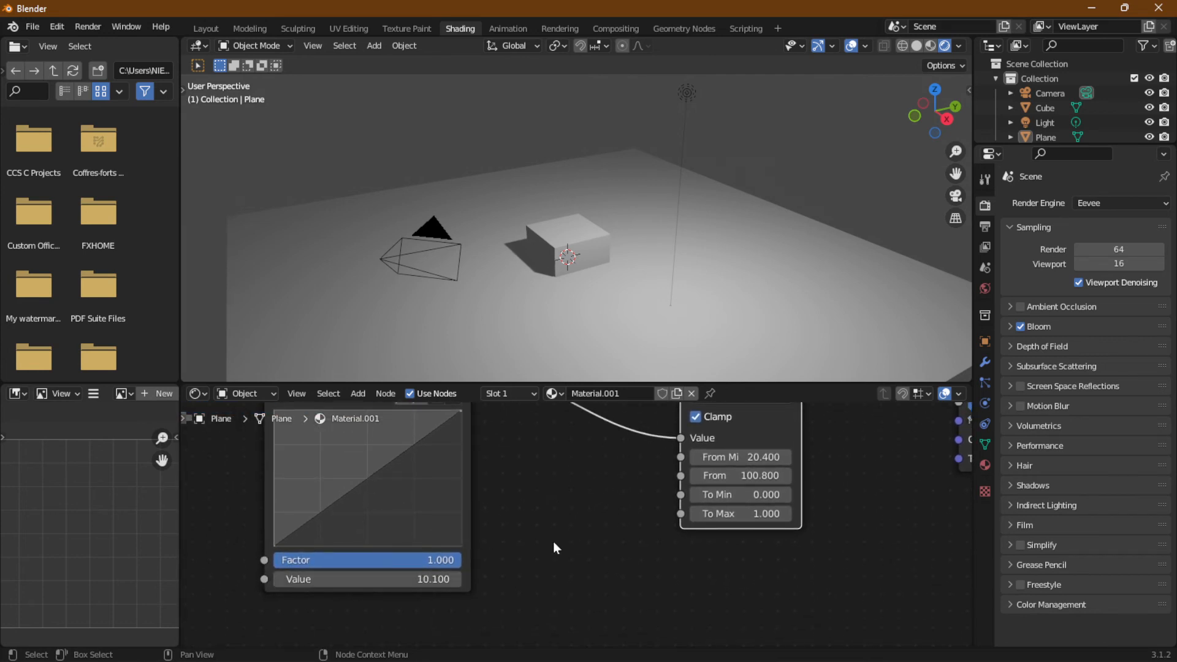
# Set Map Range's To Min to 20 and To Max to 100
pyautogui.click(746, 495)
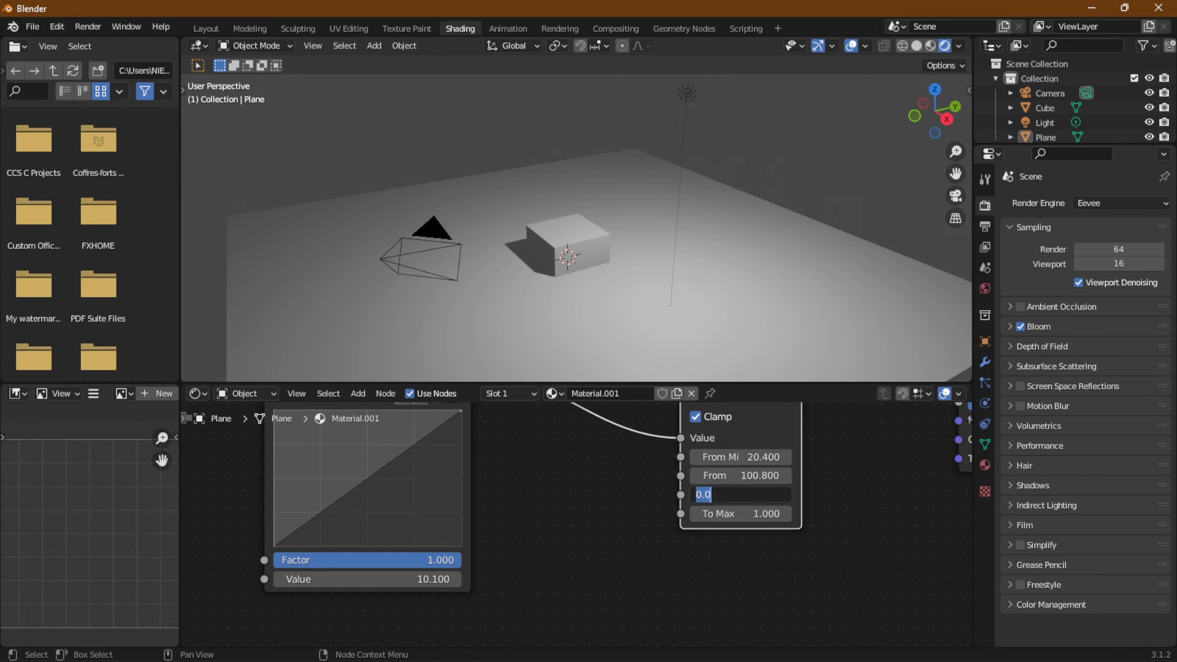
pyautogui.write('20')
pyautogui.press('Return')
pyautogui.click(744, 514)
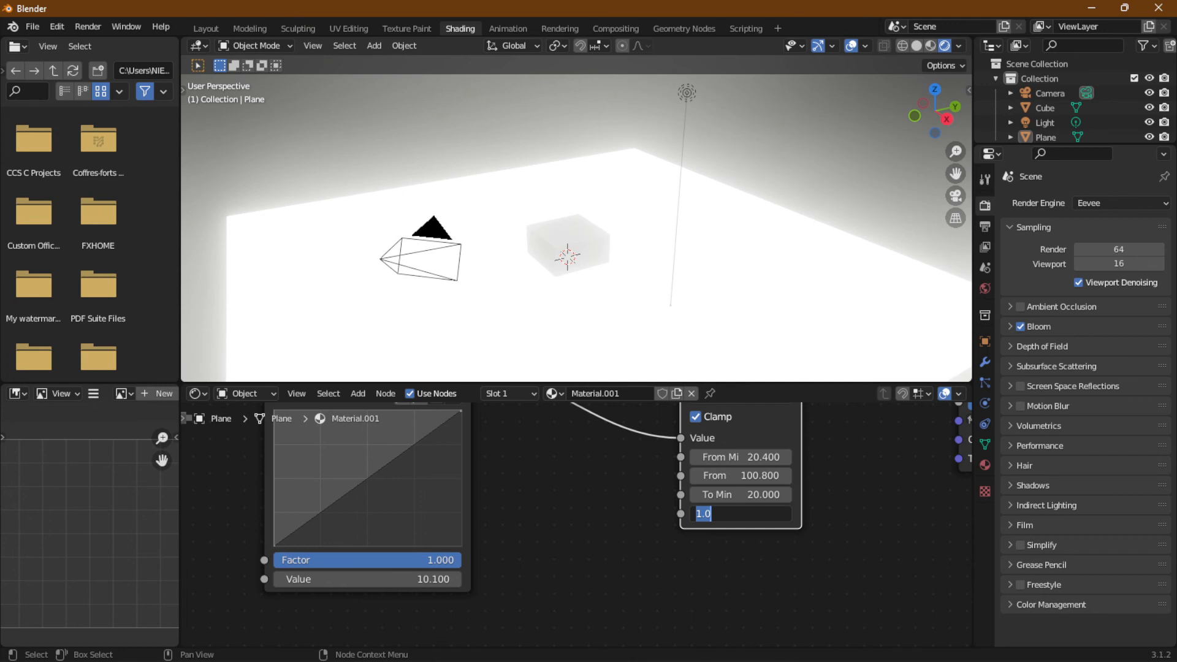
pyautogui.write('100')
pyautogui.press('Return')
# Set Map Range's From Min to 0 and From Max to 1
pyautogui.click(741, 457)
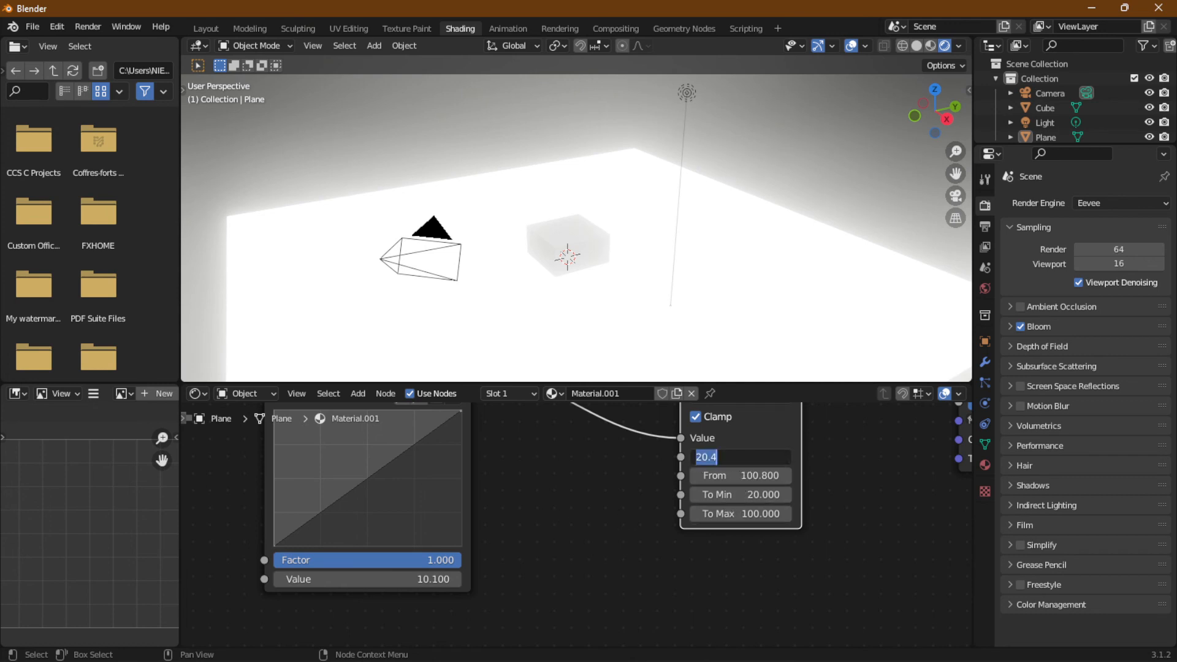
pyautogui.write('0')
pyautogui.press('Tab')
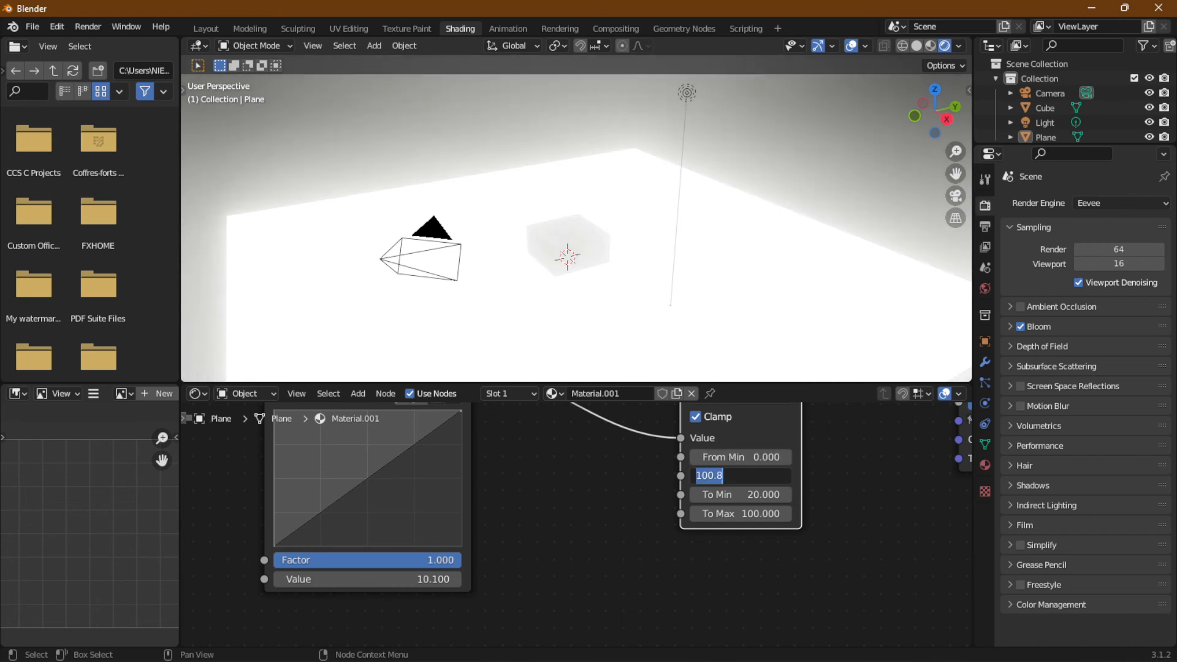
pyautogui.write('1')
pyautogui.press('Return')
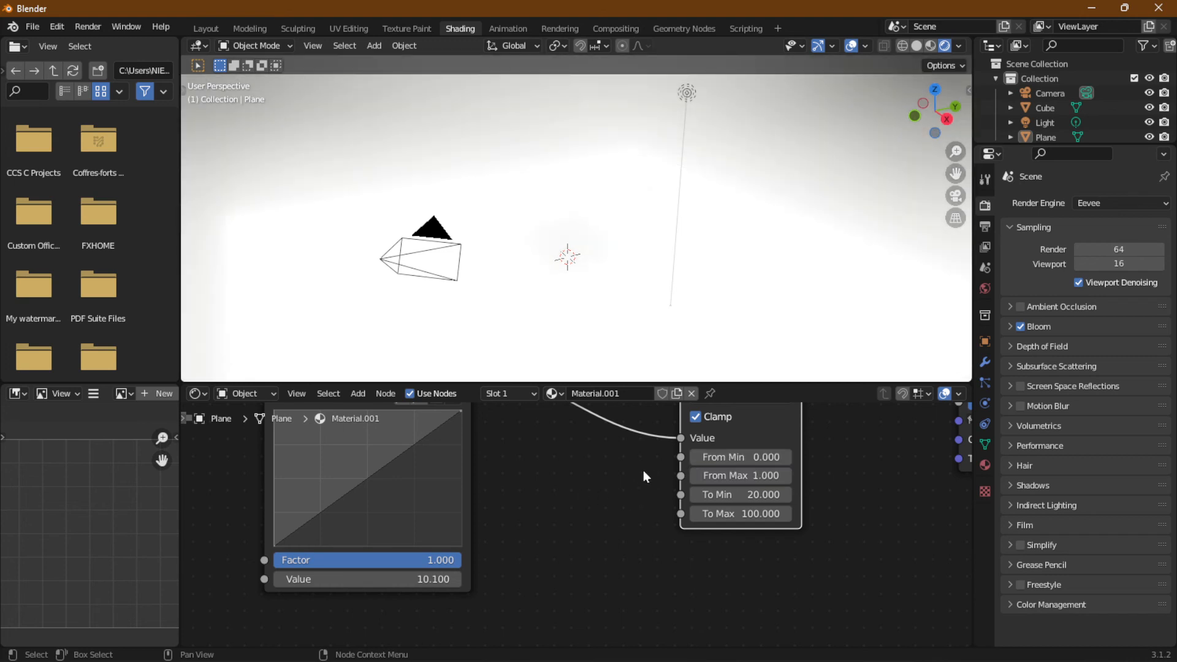
# Reduce the Float Curve's Value to 0.7 with the whole plane in view
pyautogui.scroll(-3, 651, 298)
pyautogui.scroll(-2, 651, 298)
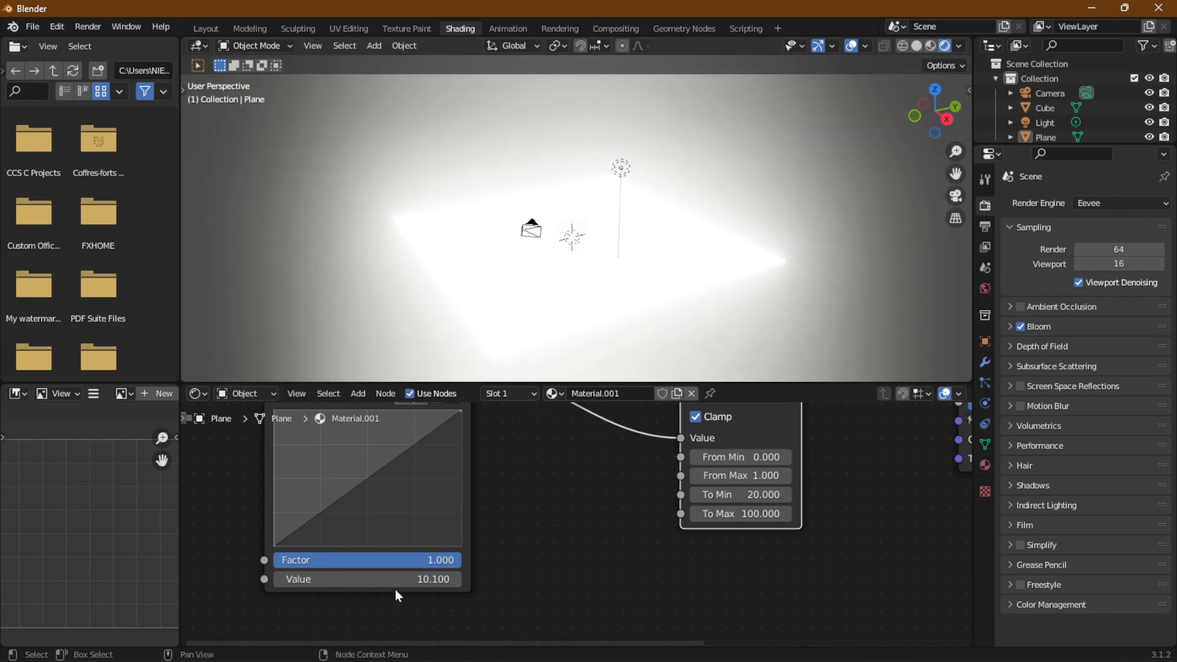
pyautogui.moveTo(425, 579); pyautogui.dragTo(411, 579)
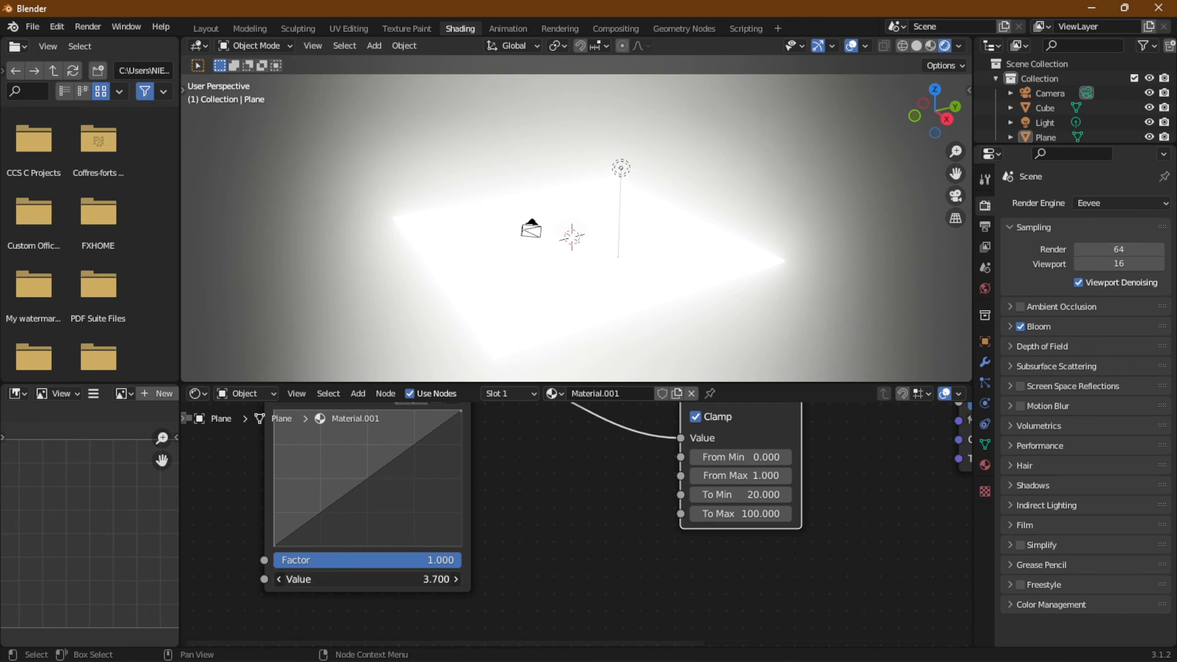
pyautogui.moveTo(425, 579); pyautogui.dragTo(418, 579)
# Set Map Range's To Min to 0
pyautogui.click(741, 494)
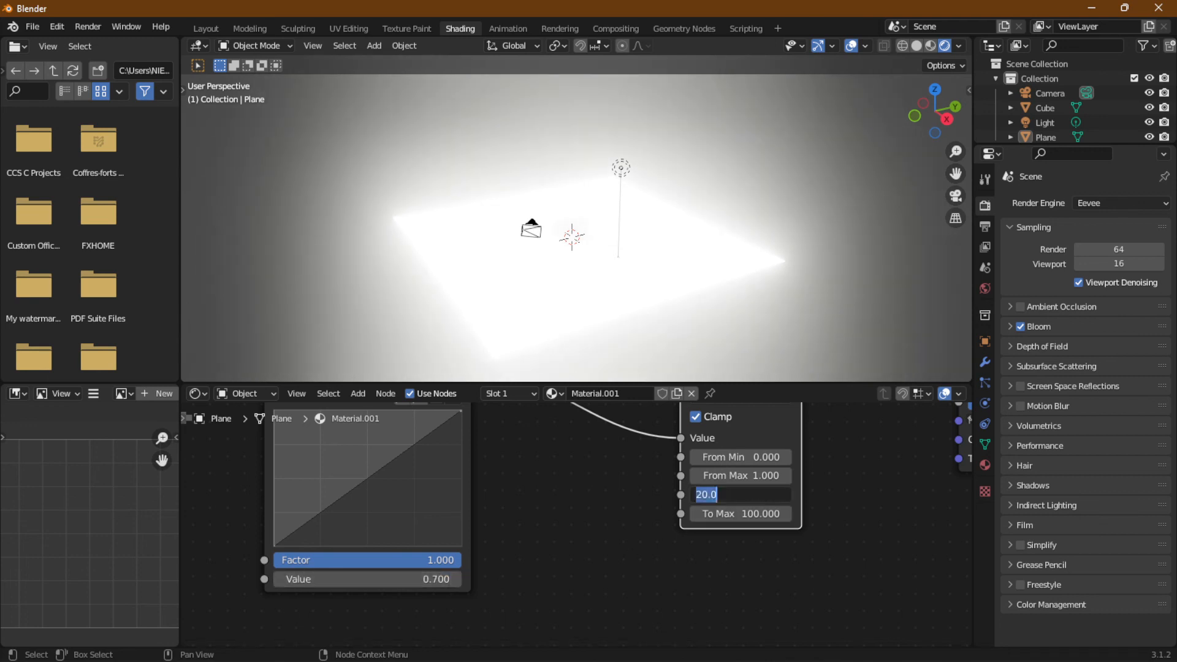
pyautogui.write('0')
pyautogui.press('Return')
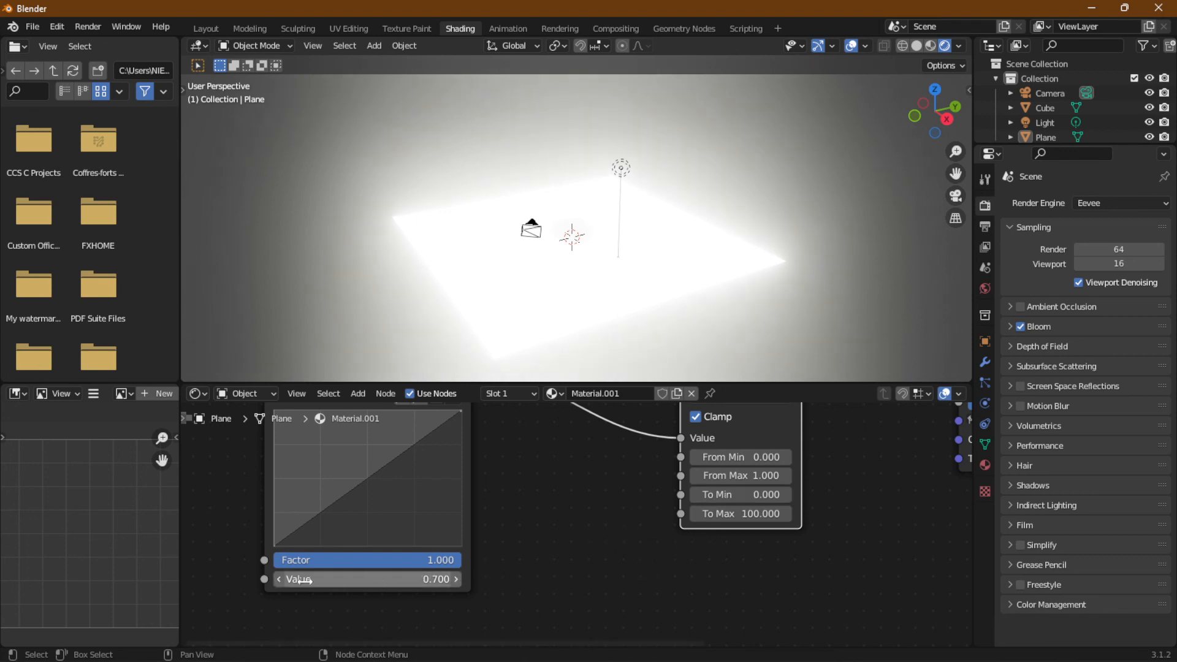
# Step the Float Curve's Value down to 0, up to 0.2, and finally set it to 0.1
pyautogui.click(276, 580)
pyautogui.click(275, 580)
pyautogui.click(276, 580)
pyautogui.click(276, 580)
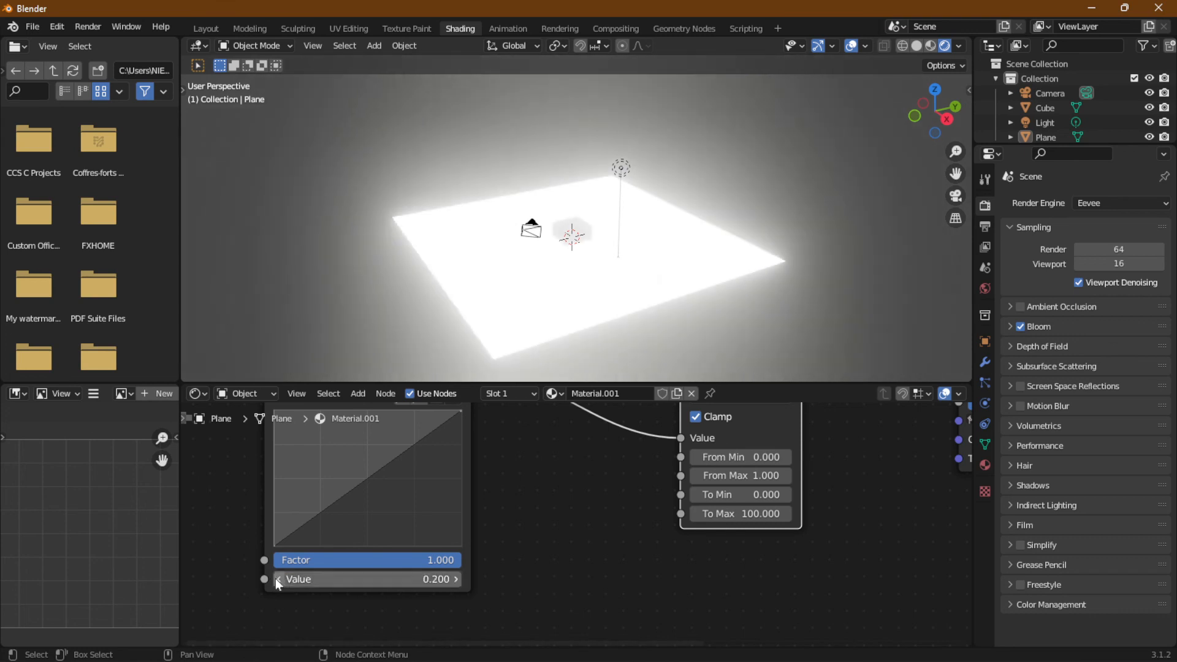
pyautogui.click(276, 580)
pyautogui.click(276, 580)
pyautogui.click(275, 580)
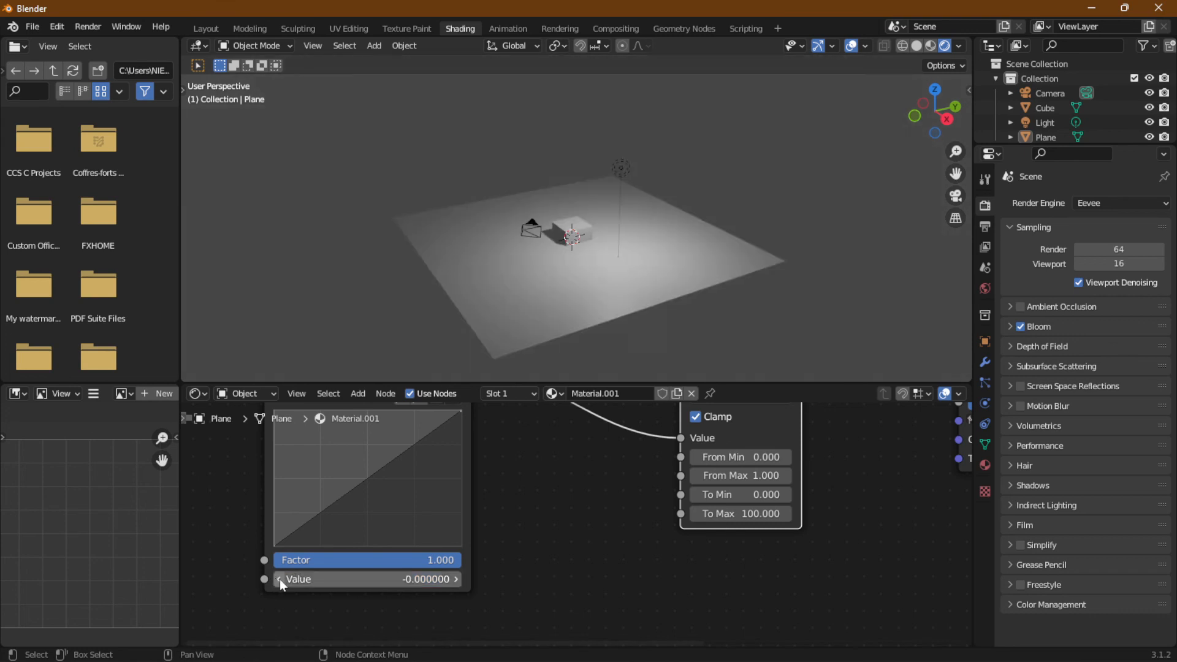
pyautogui.click(455, 579)
pyautogui.click(455, 579)
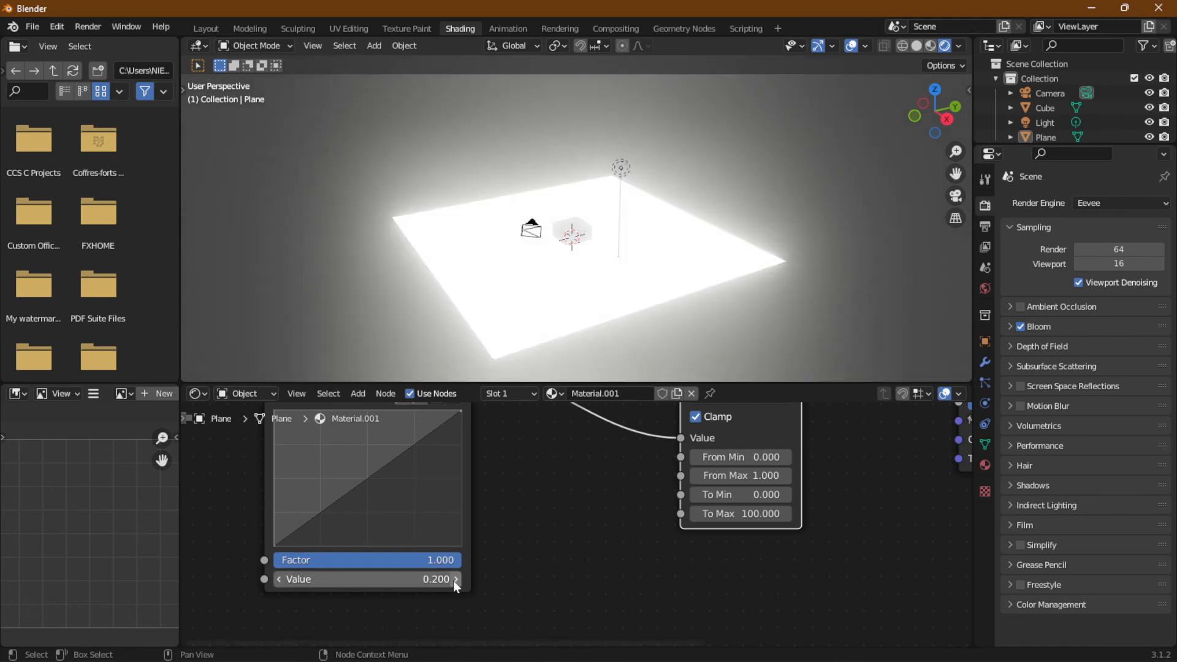
pyautogui.click(279, 579)
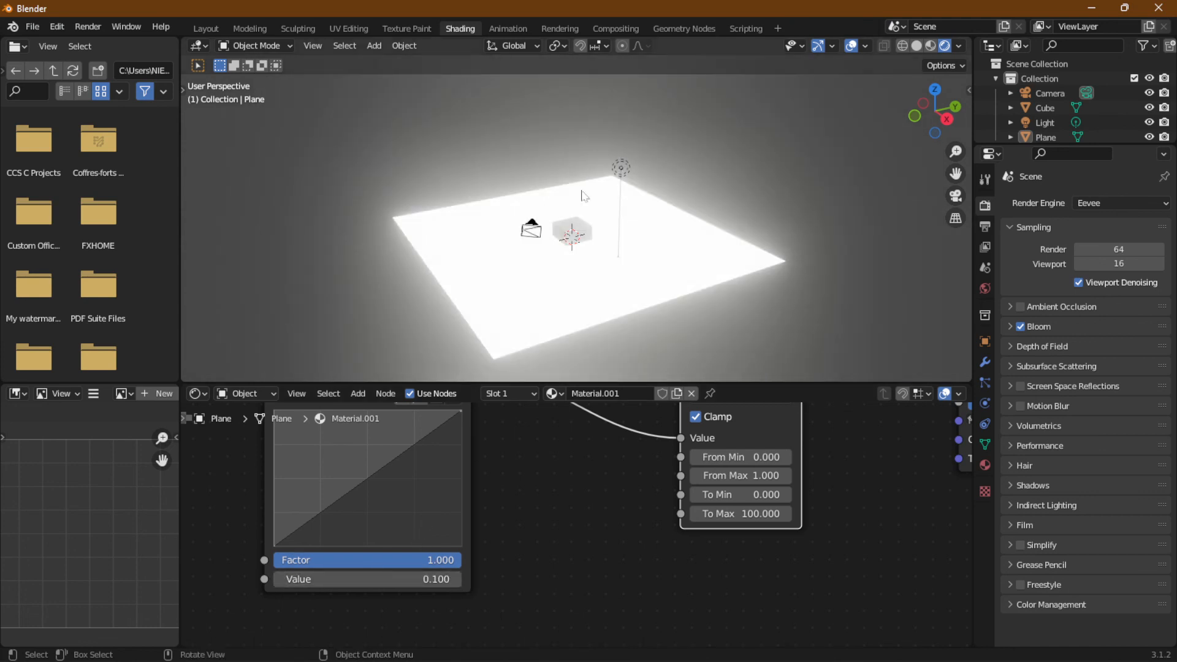
# Switch to the Layout workspace and examine the glowing plane from farther away and another angle
pyautogui.click(206, 29)
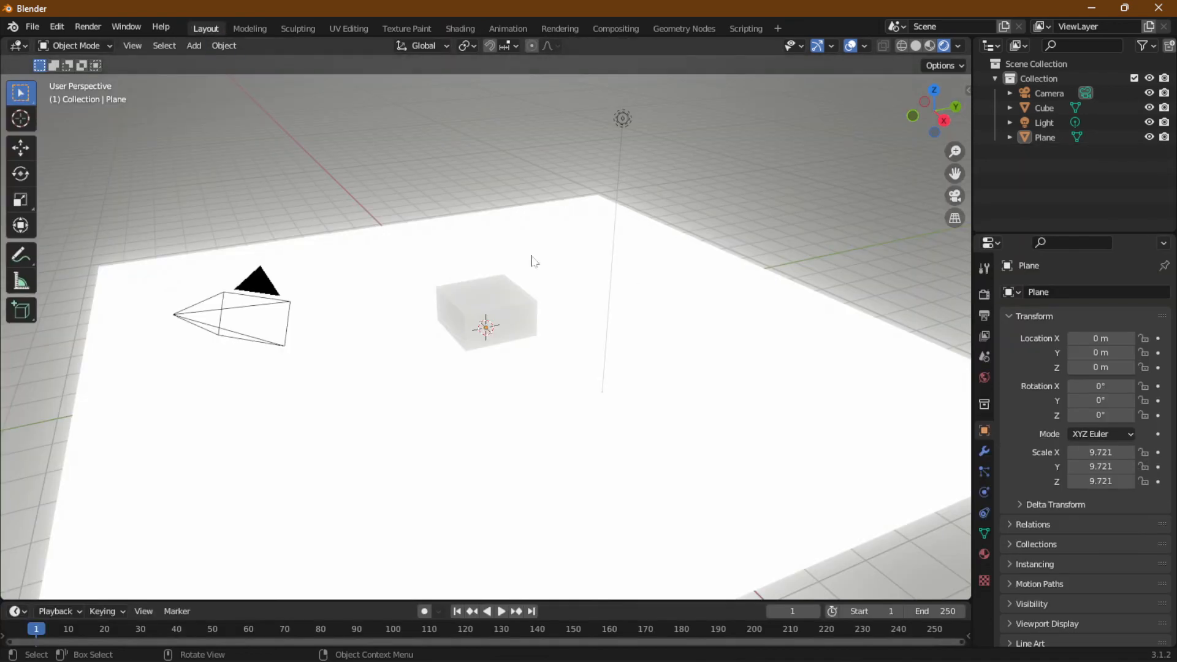
pyautogui.scroll(-8, 548, 269)
pyautogui.moveTo(548, 269); pyautogui.dragTo(626, 252, button='middle')
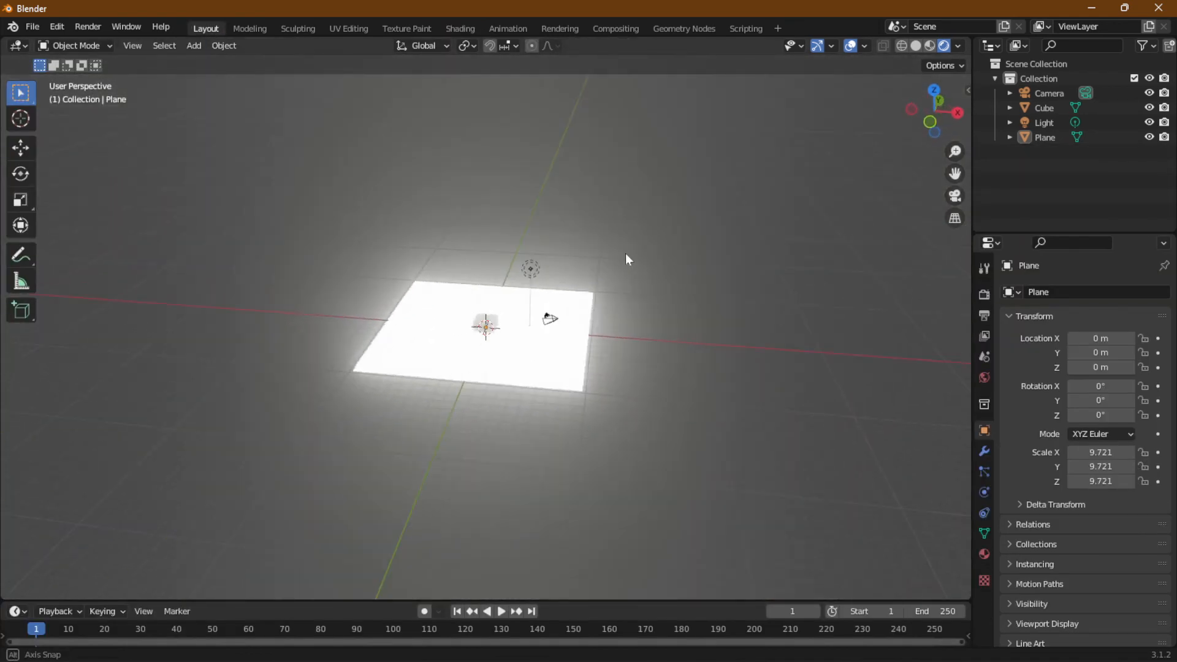